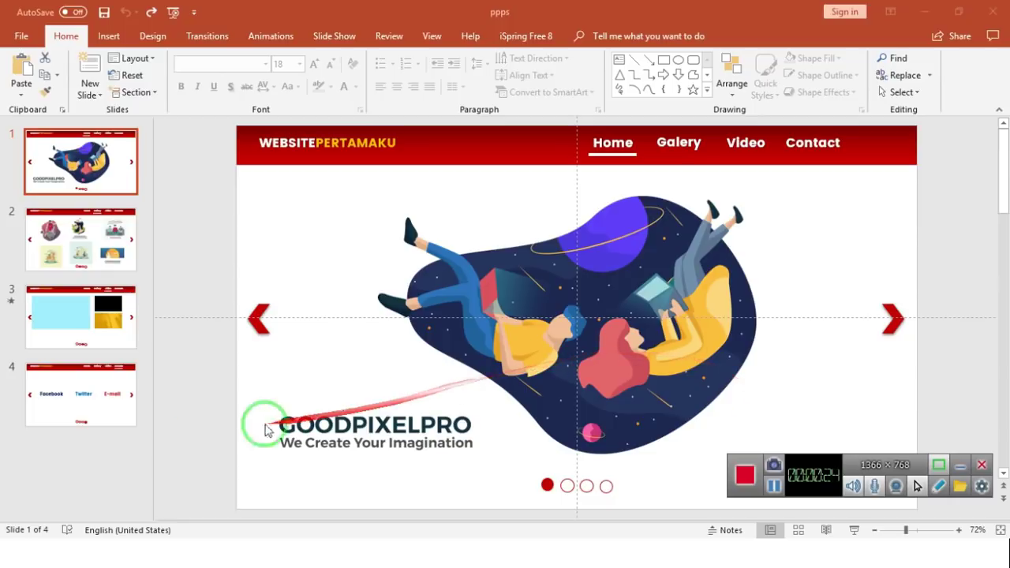
Step: Preview the Galery and Video slides, return to the Home slide, then switch to the running slide show
{"action": "left_click", "coordinate": [101, 274]}
{"action": "left_click", "coordinate": [86, 319]}
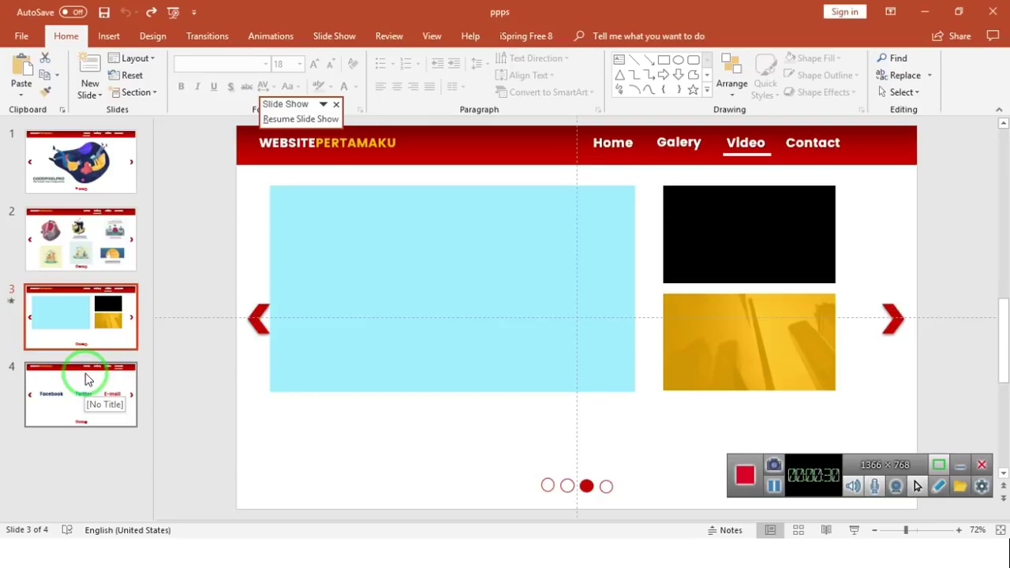
{"action": "left_click", "coordinate": [95, 177]}
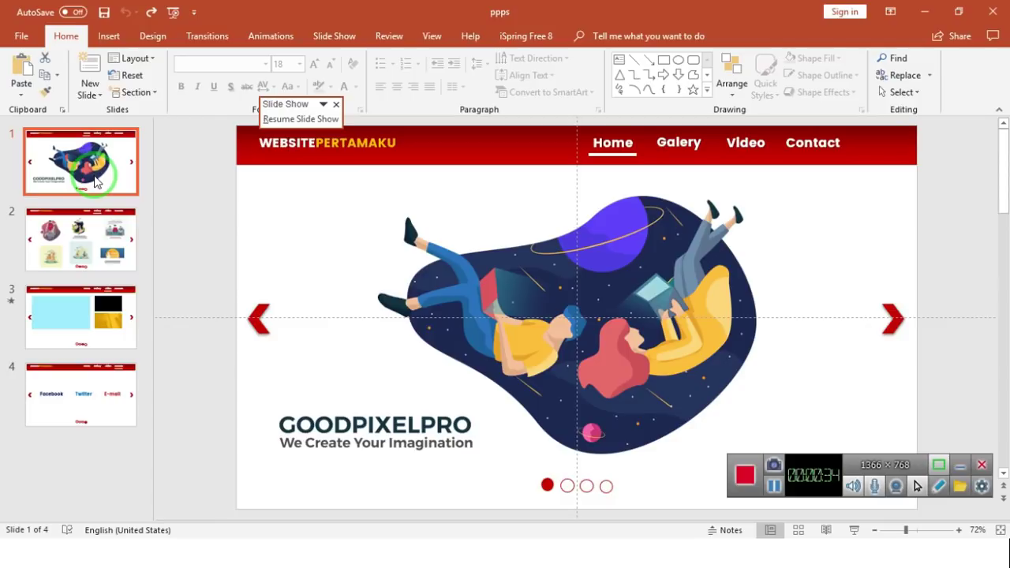
{"action": "key", "text": "alt+Tab"}
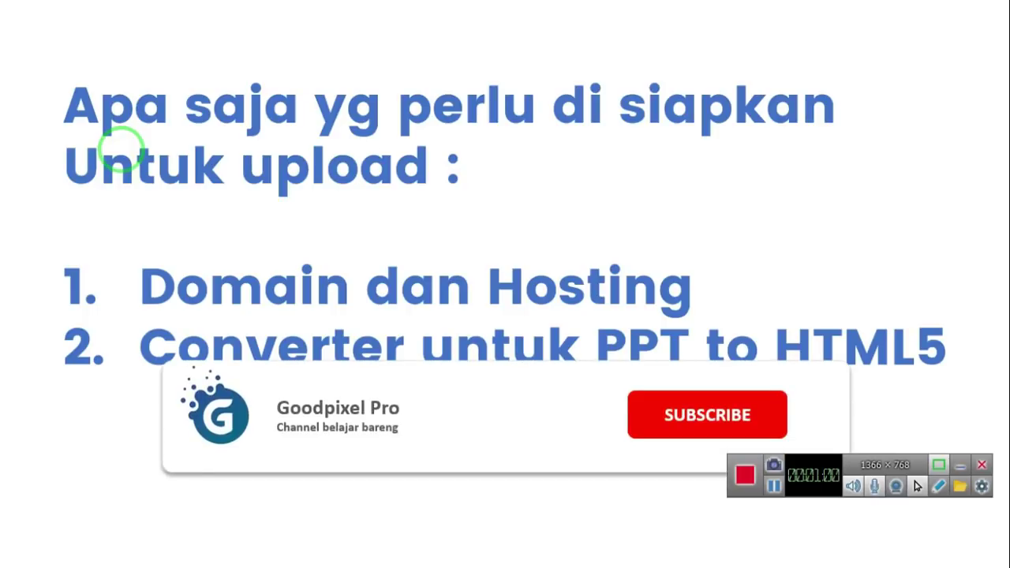
Step: Present the Domain dan Hosting and PPT-to-HTML5 converter checklist slide, then bring up the window switcher
{"action": "left_click_drag", "start_coordinate": [120, 150], "coordinate": [720, 296]}
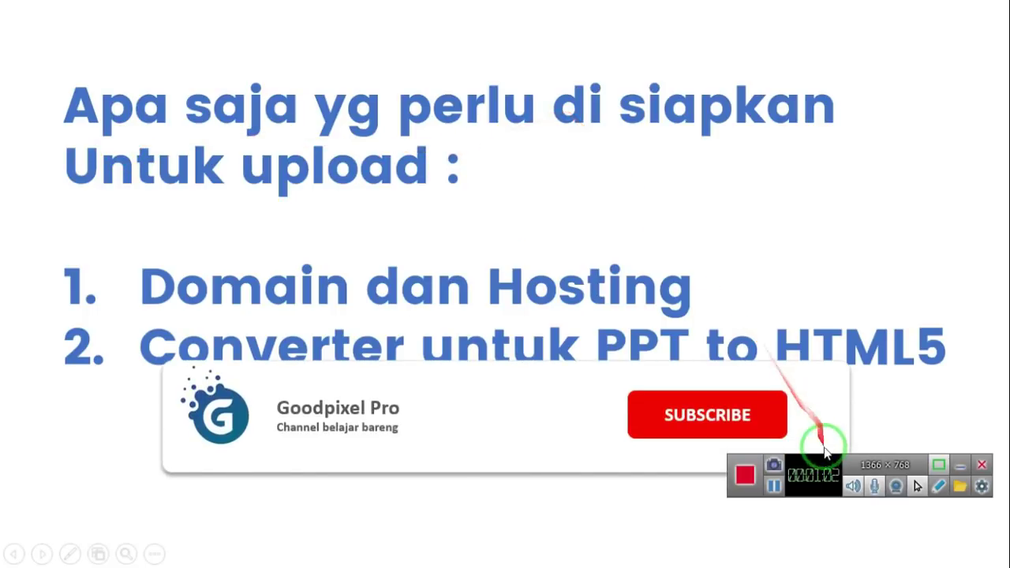
{"action": "left_click_drag", "start_coordinate": [846, 492], "coordinate": [475, 523]}
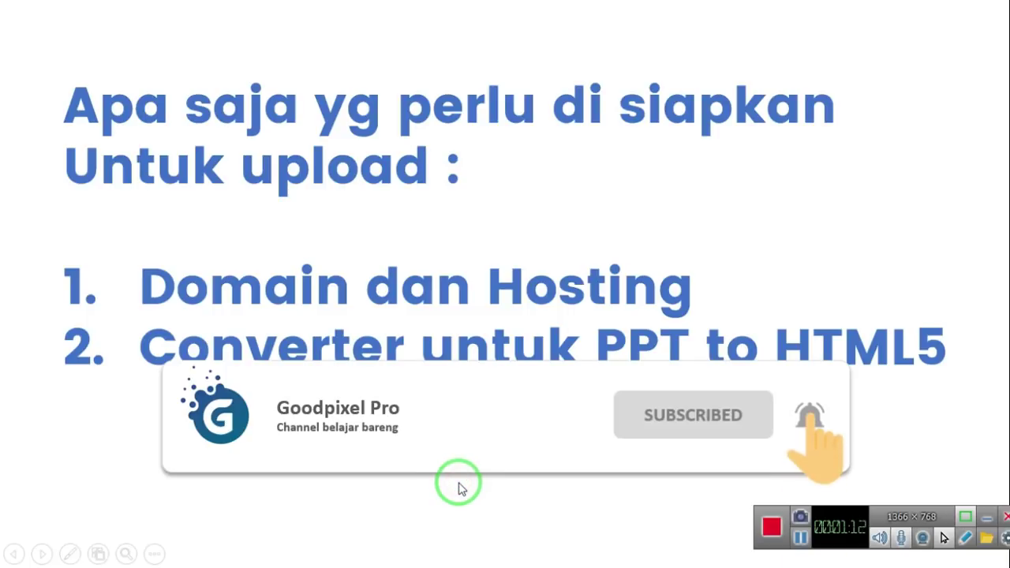
{"action": "left_click", "coordinate": [462, 488]}
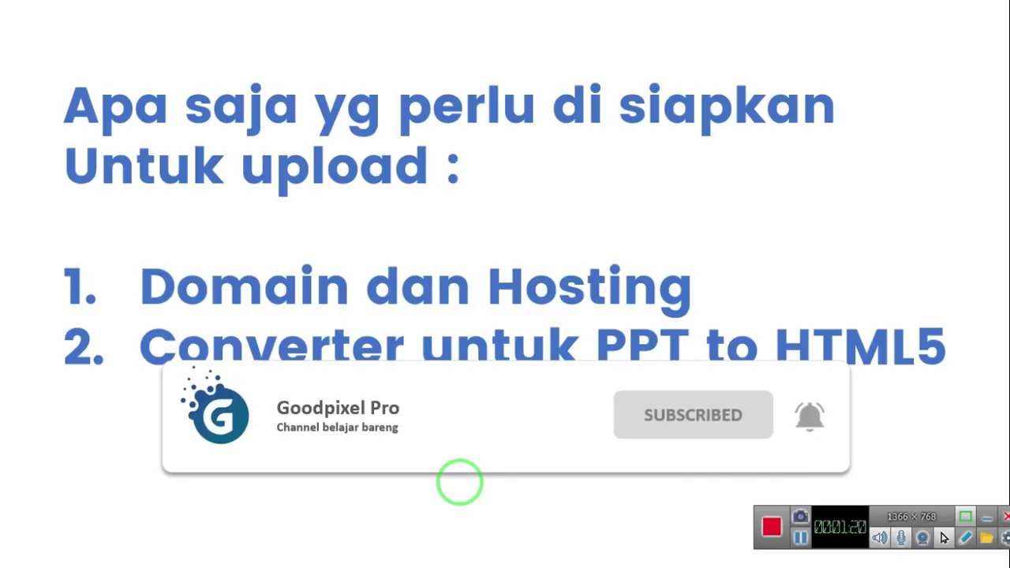
{"action": "key", "text": "alt+Tab"}
{"action": "key", "text": "alt+Tab"}
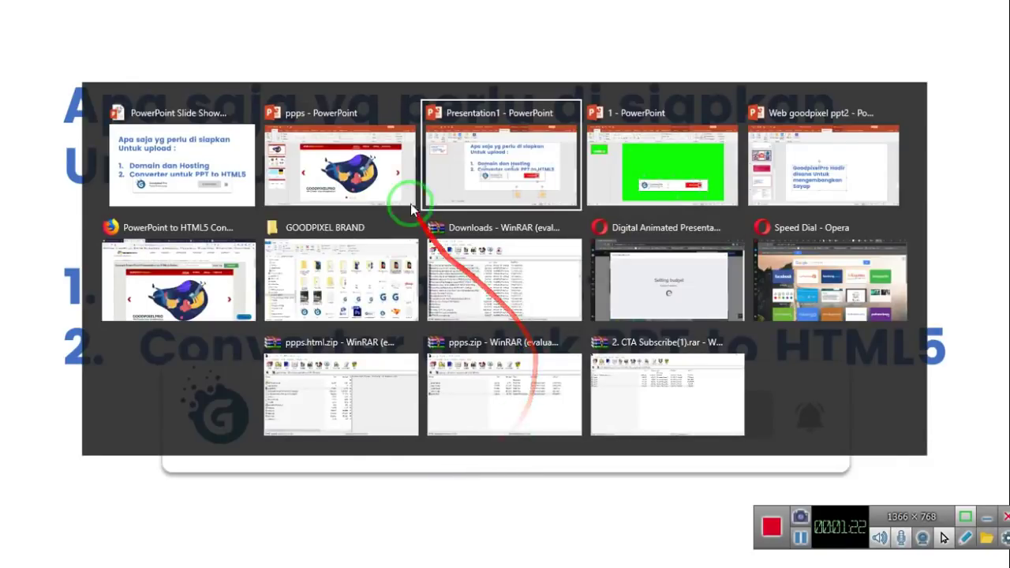
Step: Switch to the Firefox Google results for 'convert pps to html5'
{"action": "left_click", "coordinate": [411, 209]}
{"action": "key", "text": "alt+Tab"}
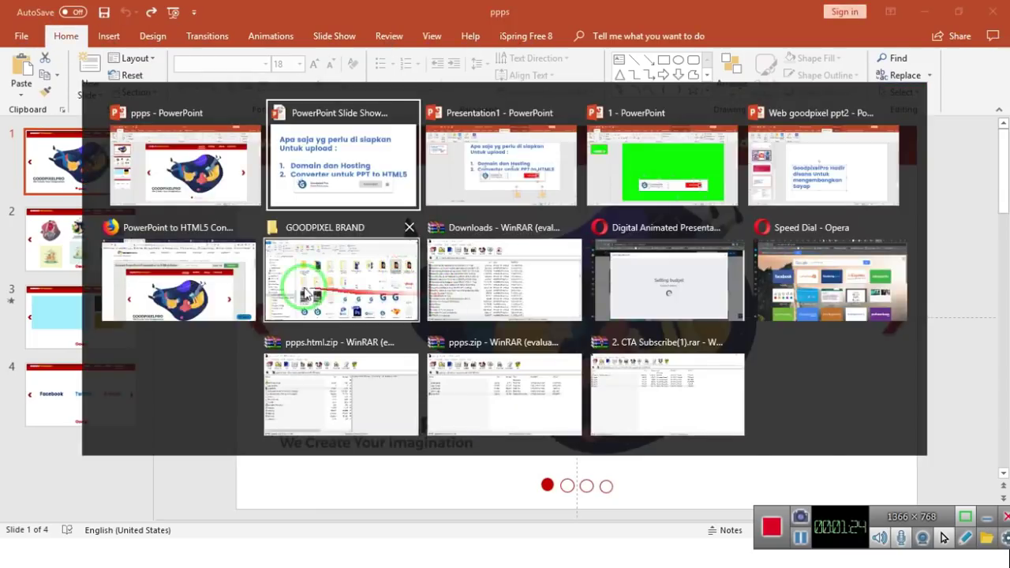
{"action": "left_click", "coordinate": [233, 266]}
{"action": "left_click", "coordinate": [63, 13]}
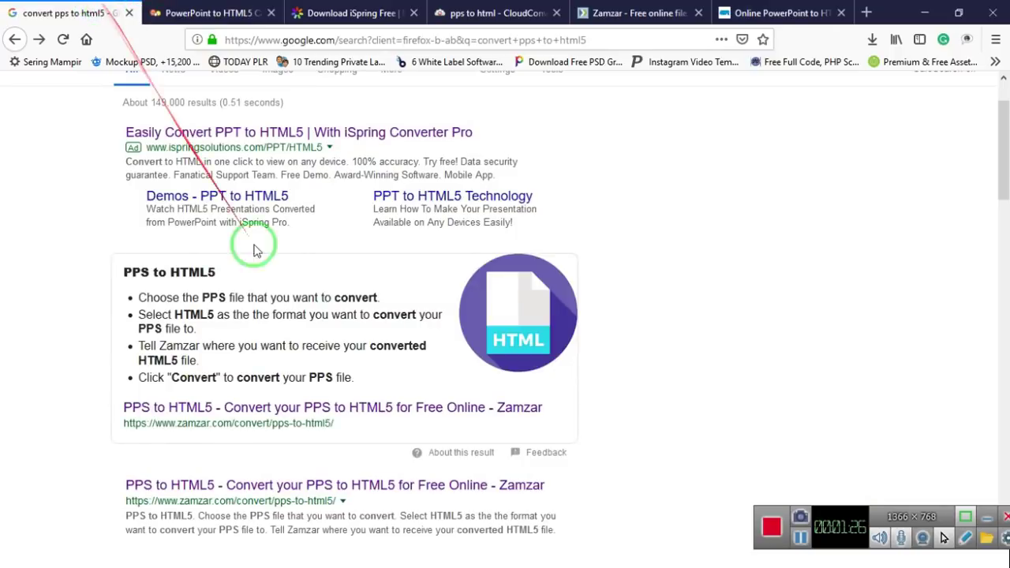
{"action": "scroll", "coordinate": [254, 249], "scroll_direction": "up", "scroll_amount": 1}
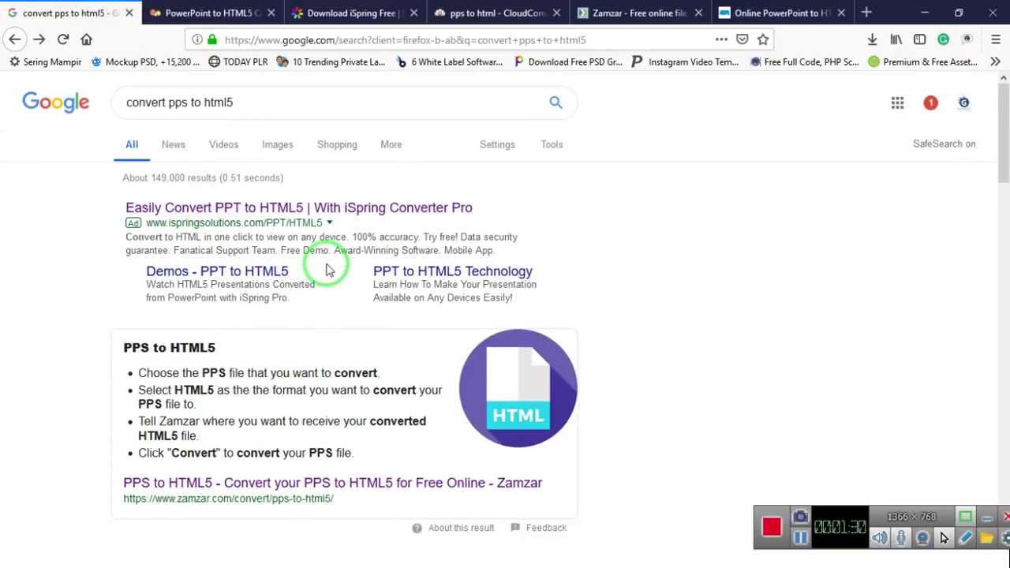
{"action": "left_click", "coordinate": [235, 112]}
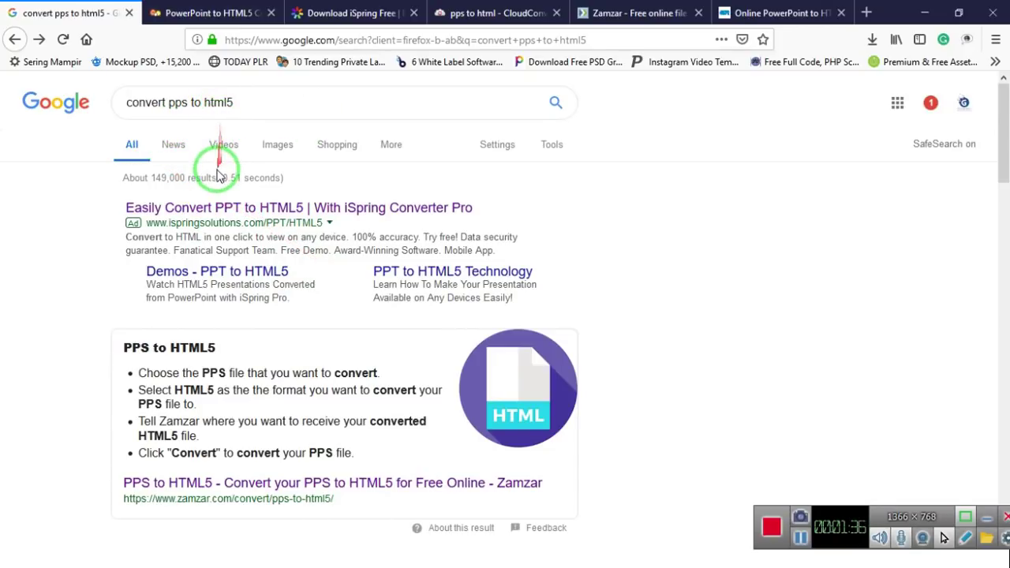
Step: Scroll the results, pick the CloudConvert pps-to-html result, and view its converter page
{"action": "scroll", "coordinate": [229, 178], "scroll_direction": "down", "scroll_amount": 5}
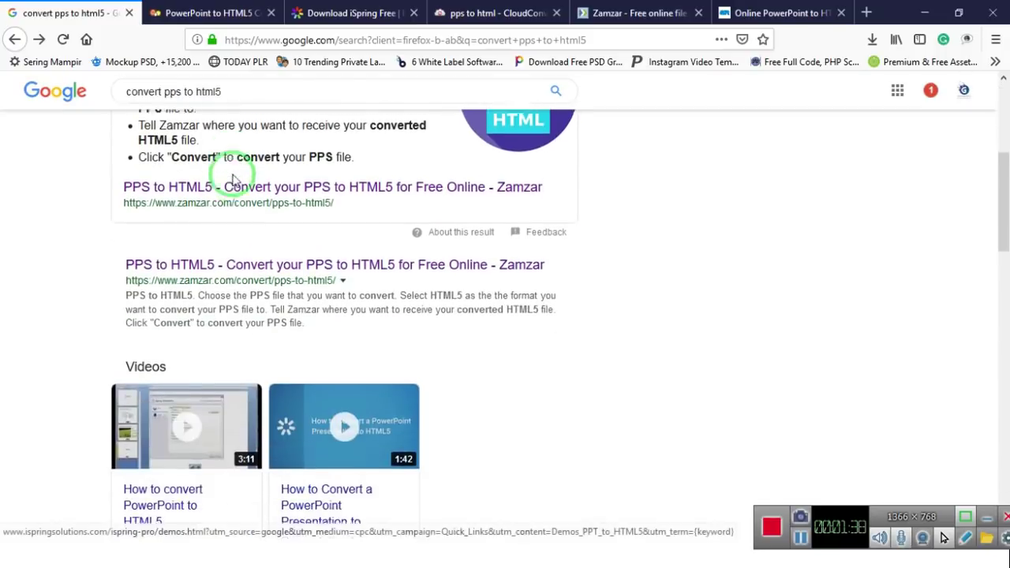
{"action": "scroll", "coordinate": [233, 180], "scroll_direction": "down", "scroll_amount": 3}
{"action": "scroll", "coordinate": [232, 180], "scroll_direction": "up", "scroll_amount": 8}
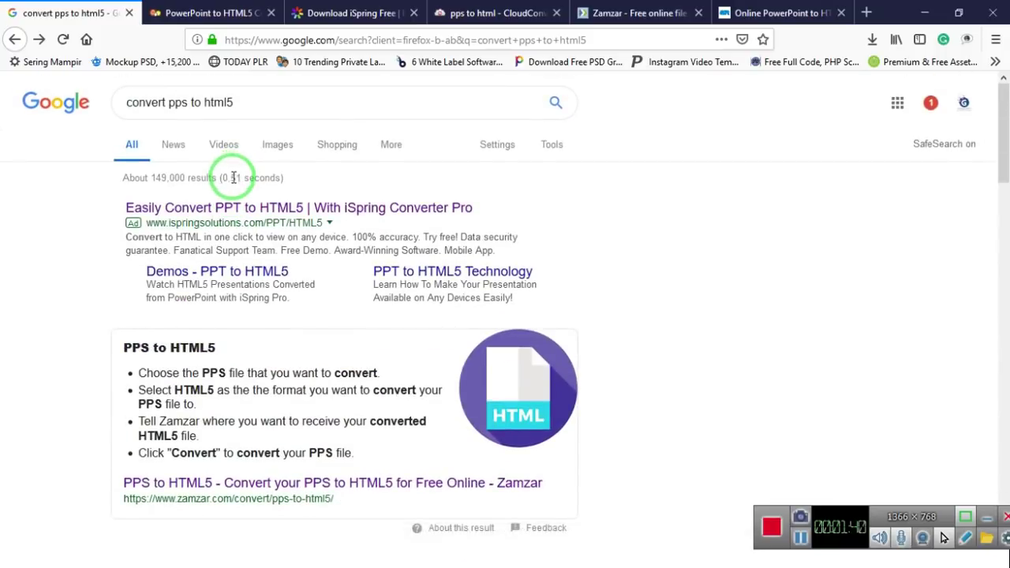
{"action": "scroll", "coordinate": [219, 360], "scroll_direction": "down", "scroll_amount": 3}
{"action": "scroll", "coordinate": [221, 355], "scroll_direction": "down", "scroll_amount": 2}
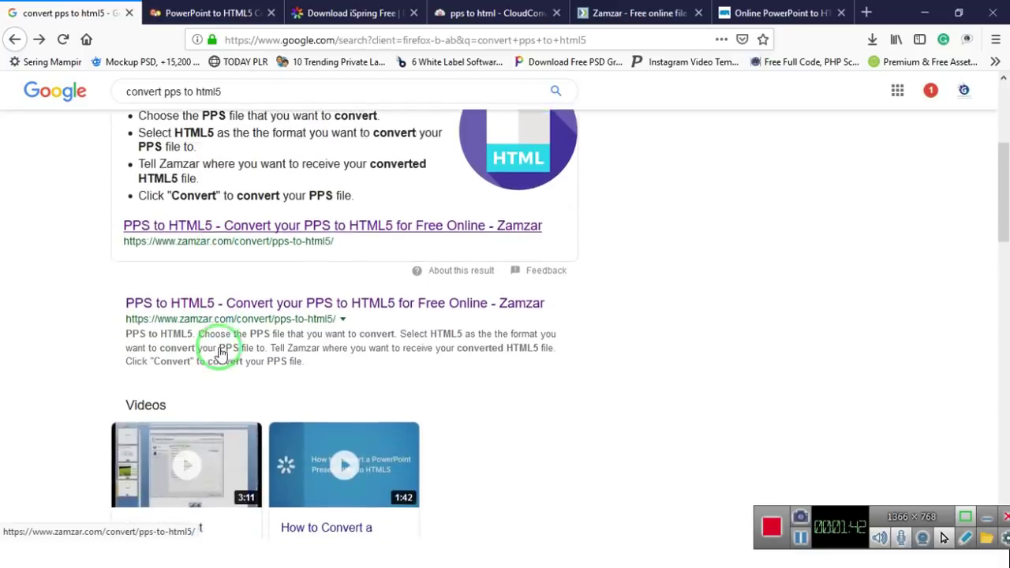
{"action": "scroll", "coordinate": [221, 356], "scroll_direction": "down", "scroll_amount": 7}
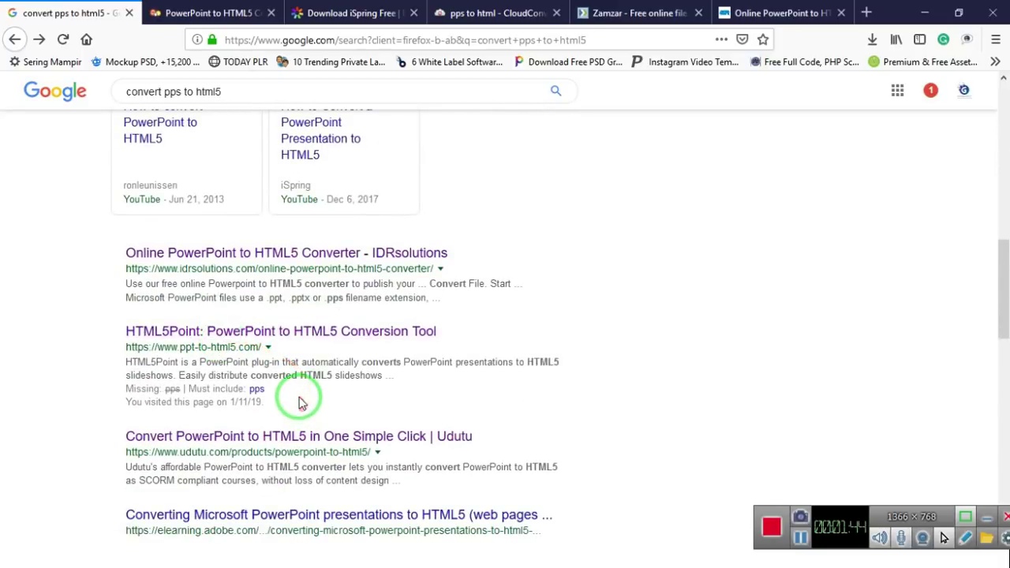
{"action": "scroll", "coordinate": [296, 395], "scroll_direction": "down", "scroll_amount": 4}
{"action": "scroll", "coordinate": [285, 391], "scroll_direction": "down", "scroll_amount": 2}
{"action": "left_click", "coordinate": [284, 389]}
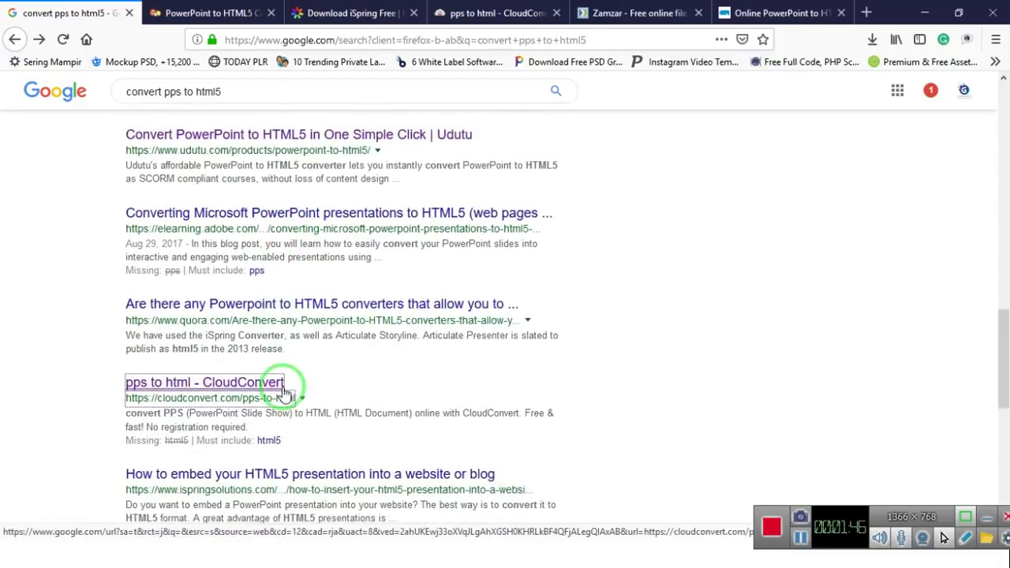
{"action": "left_click_drag", "start_coordinate": [227, 391], "coordinate": [299, 288]}
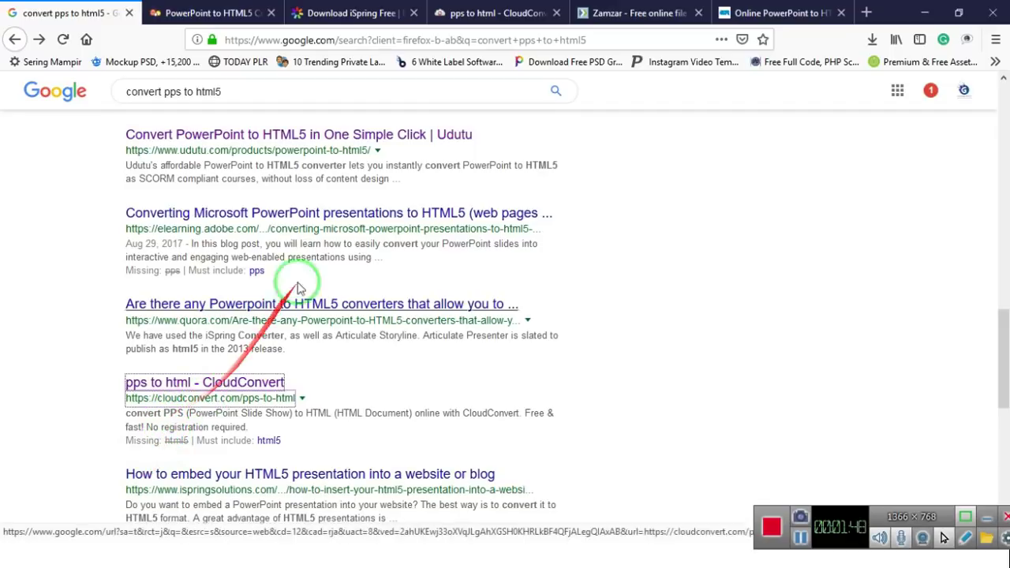
{"action": "left_click", "coordinate": [474, 13]}
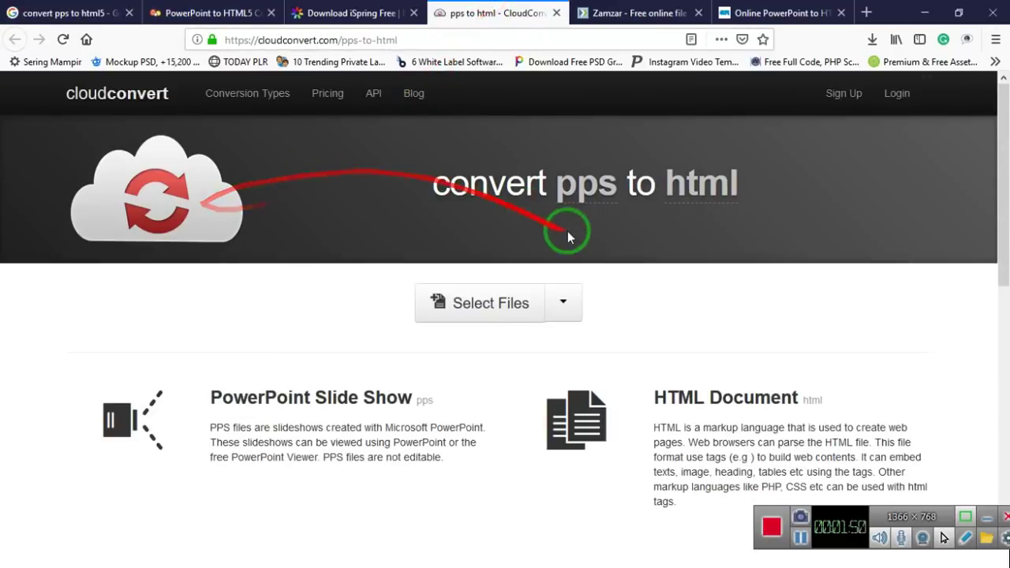
{"action": "left_click_drag", "start_coordinate": [489, 250], "coordinate": [398, 263]}
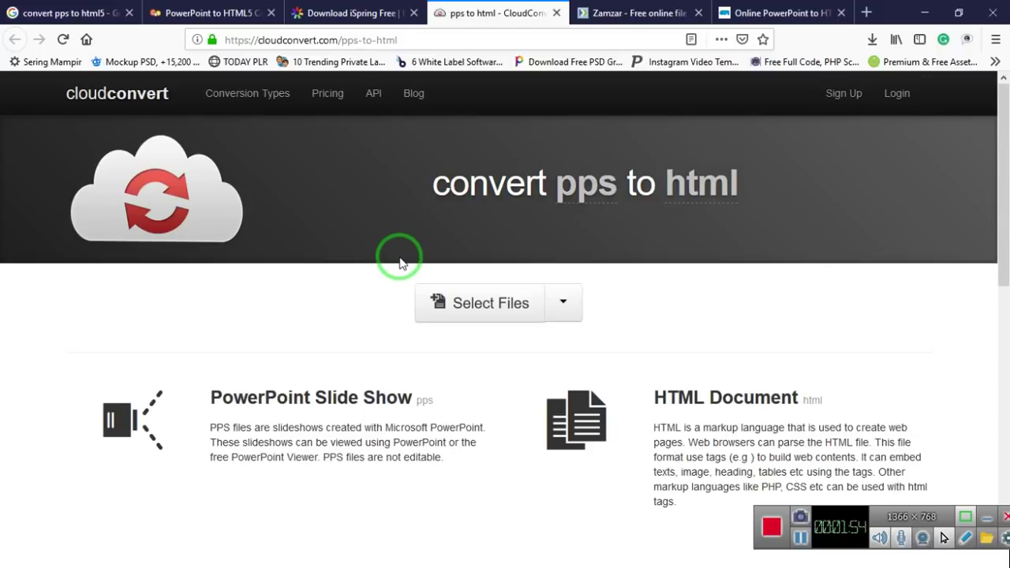
Step: Look over the HTML5Point 'PowerPoint to HTML5' page, then view the 'Thanks for Downloading iSpring Free!' page
{"action": "left_click", "coordinate": [177, 13]}
{"action": "scroll", "coordinate": [170, 204], "scroll_direction": "up", "scroll_amount": 3}
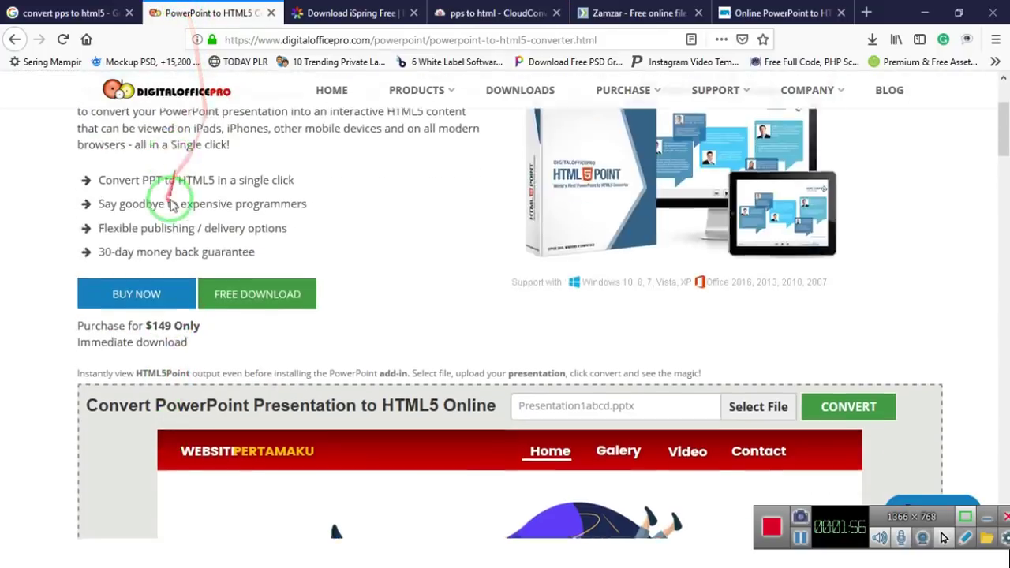
{"action": "scroll", "coordinate": [174, 197], "scroll_direction": "down", "scroll_amount": 4}
{"action": "scroll", "coordinate": [176, 158], "scroll_direction": "up", "scroll_amount": 1}
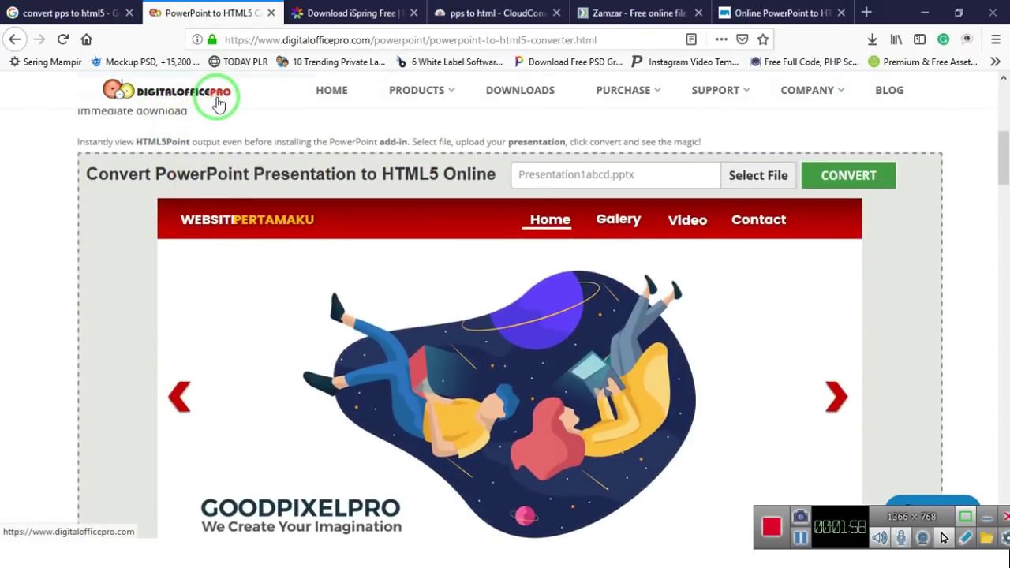
{"action": "left_click", "coordinate": [348, 13]}
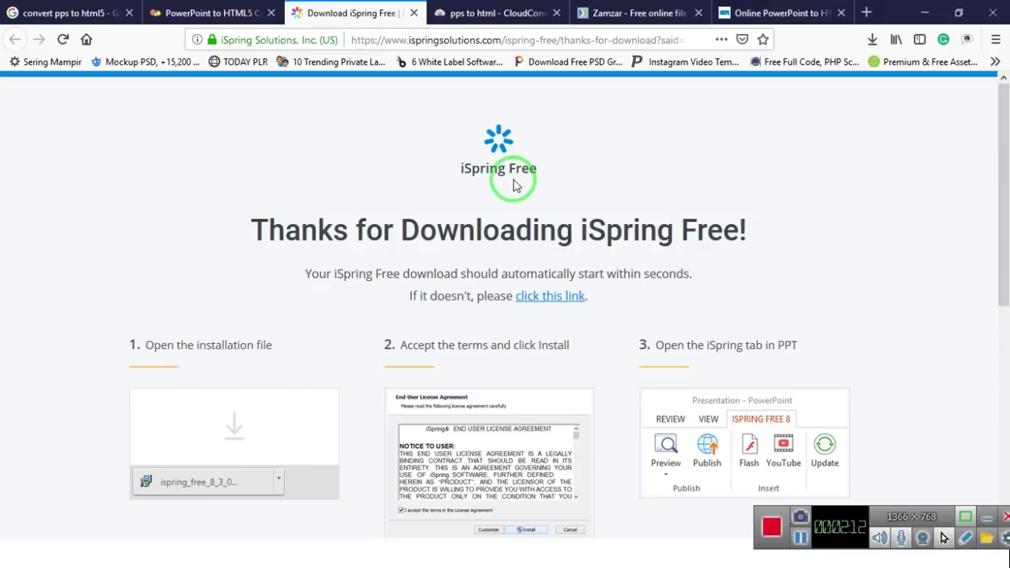
{"action": "key", "text": "alt+Tab"}
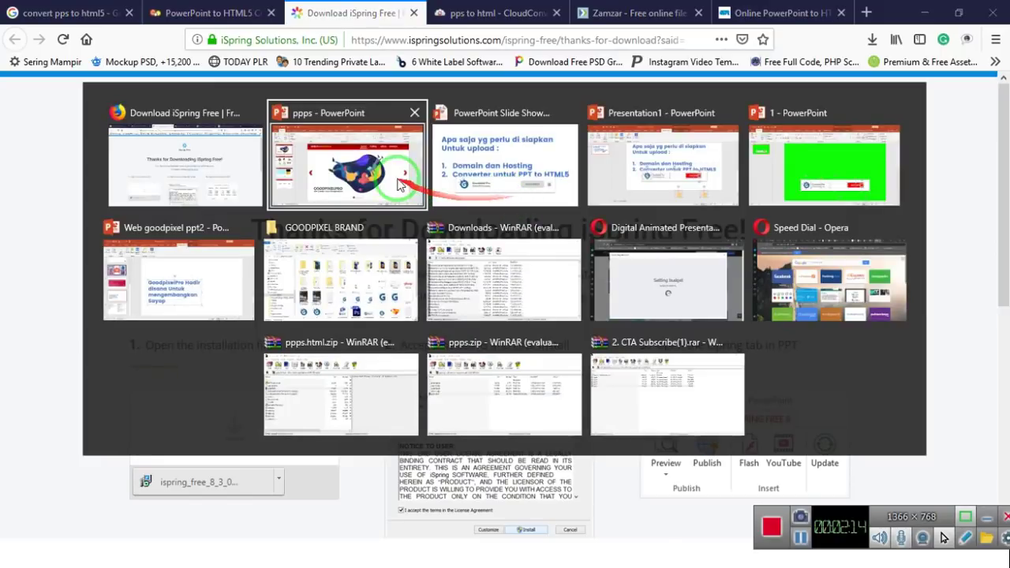
Step: Bring up the ppps deck, preview the Galery and Video slides, and show the iSpring Free 8 tab
{"action": "left_click", "coordinate": [398, 183]}
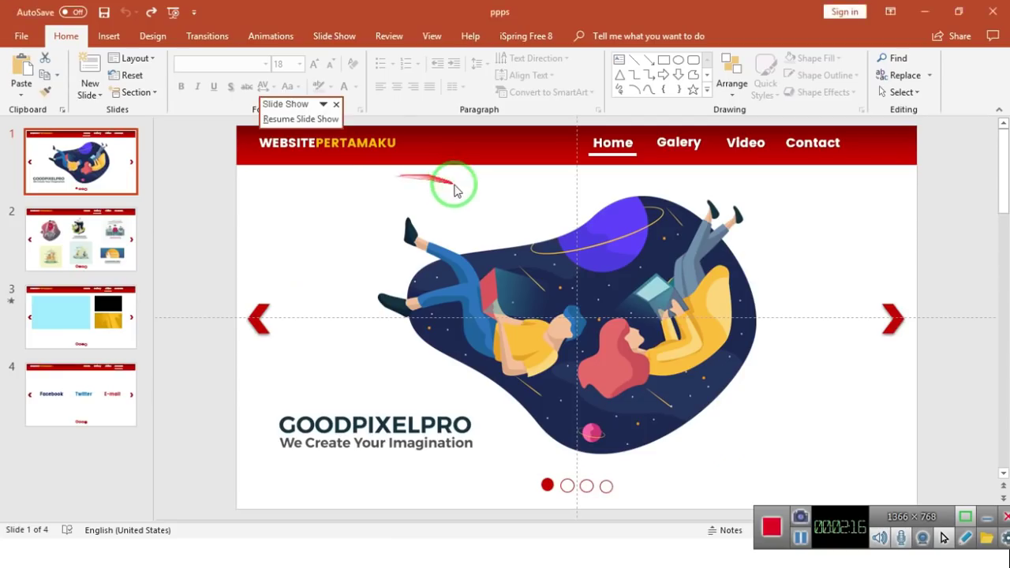
{"action": "left_click", "coordinate": [338, 105]}
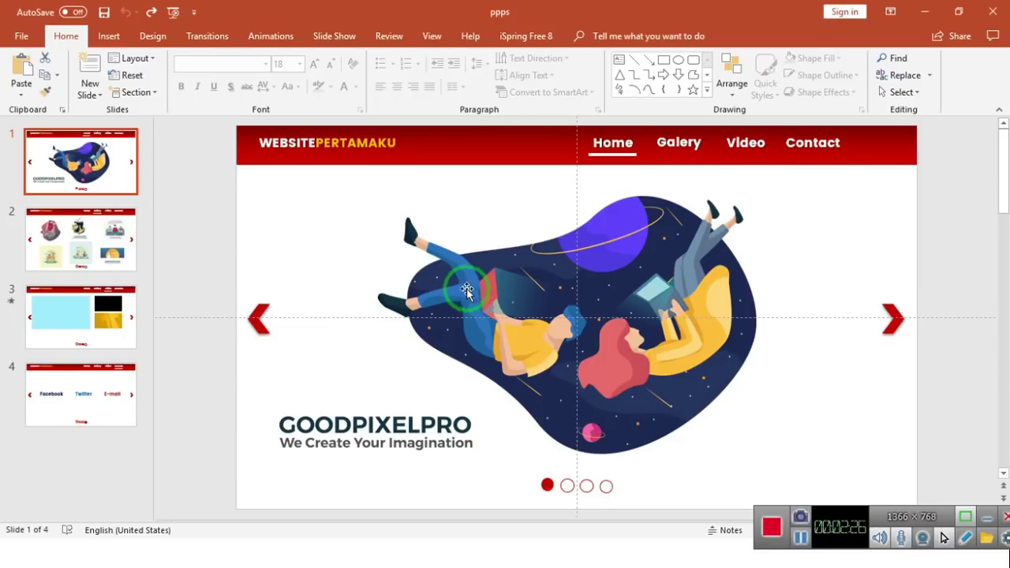
{"action": "left_click", "coordinate": [68, 219]}
{"action": "left_click", "coordinate": [101, 162]}
{"action": "left_click", "coordinate": [83, 304]}
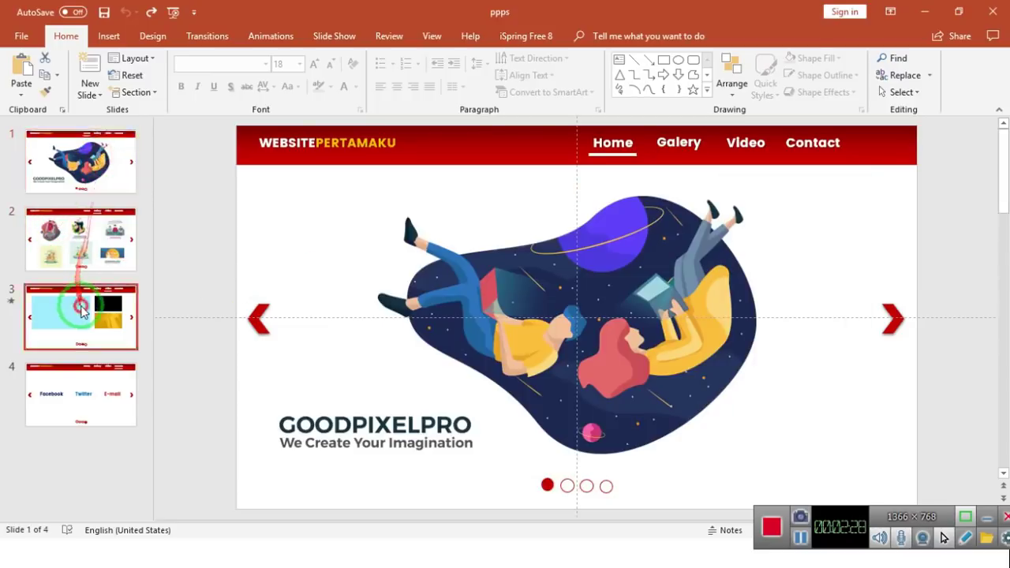
{"action": "left_click", "coordinate": [111, 180]}
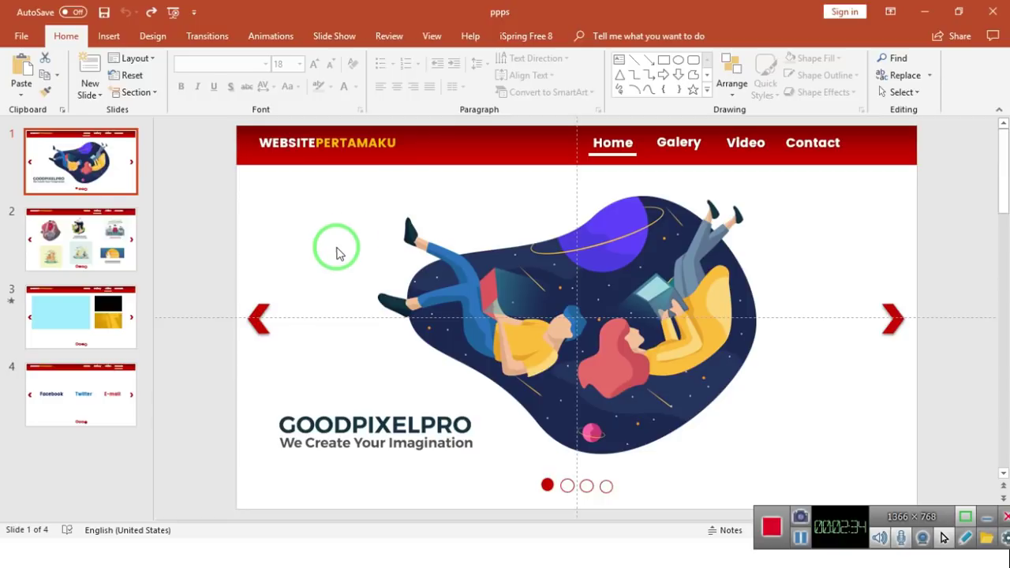
{"action": "left_click", "coordinate": [522, 39]}
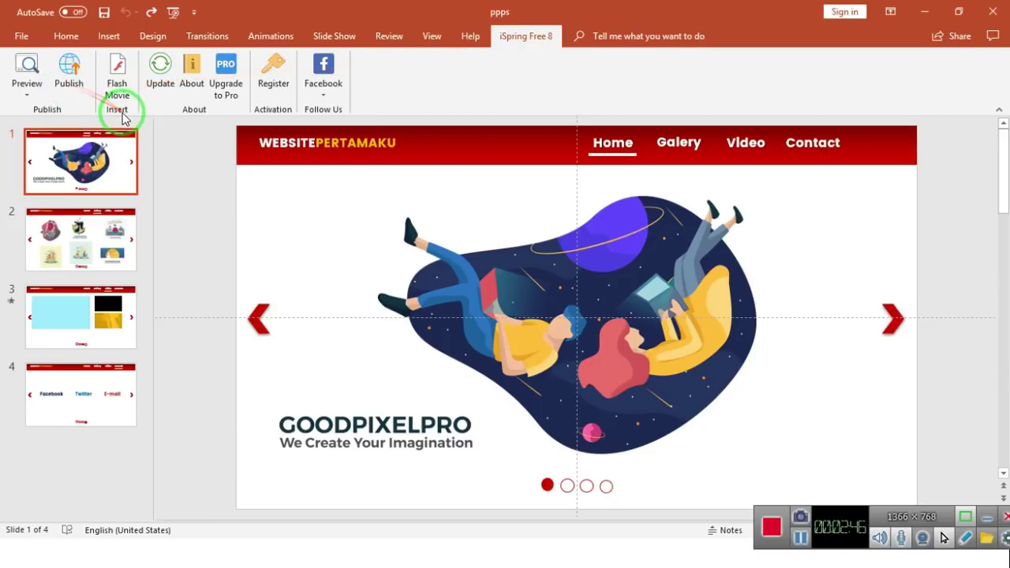
{"action": "key", "text": "alt+Tab"}
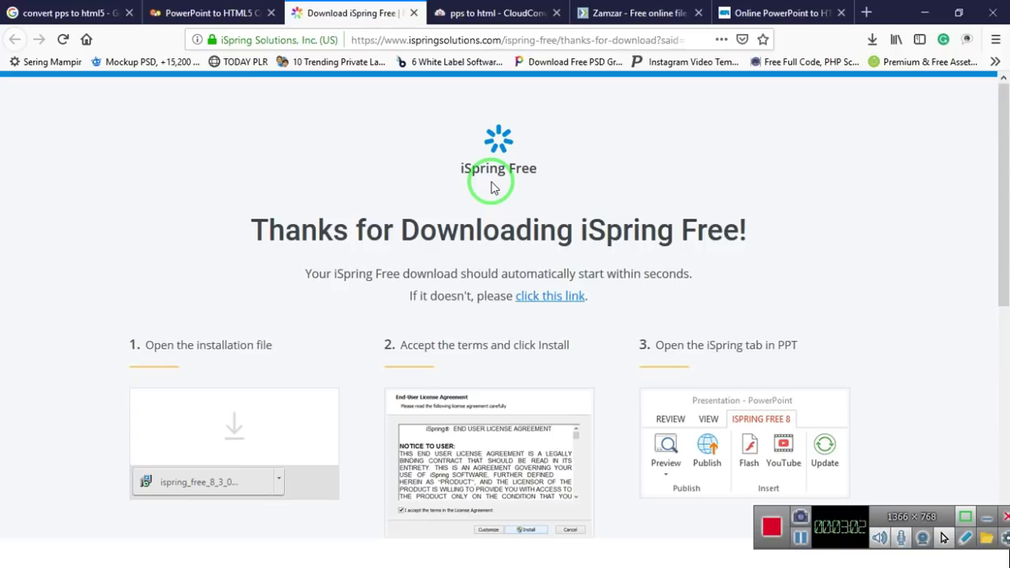
Step: Switch from the iSpring download page back to the ppps deck in PowerPoint
{"action": "left_click", "coordinate": [495, 186]}
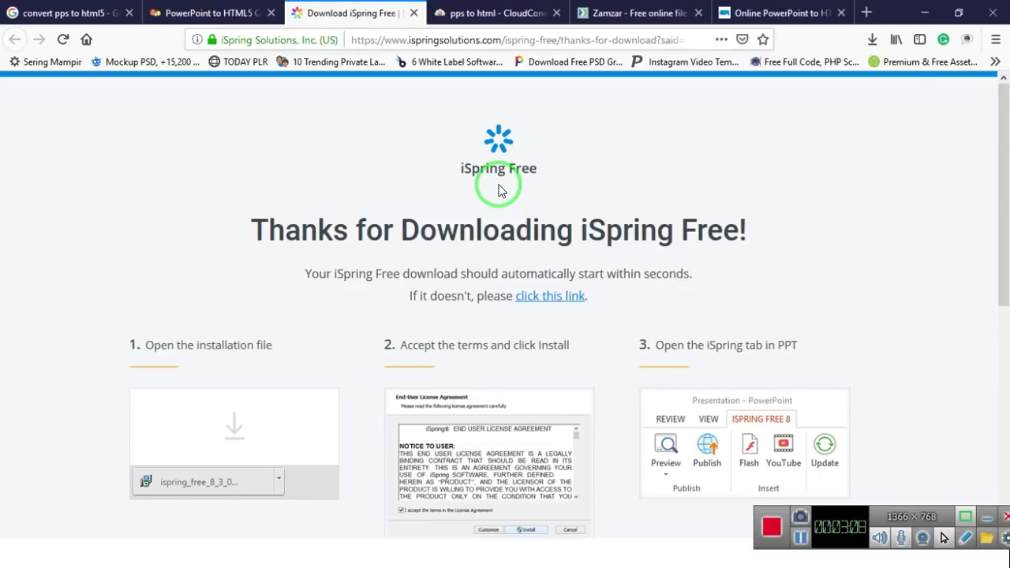
{"action": "key", "text": "alt+Tab"}
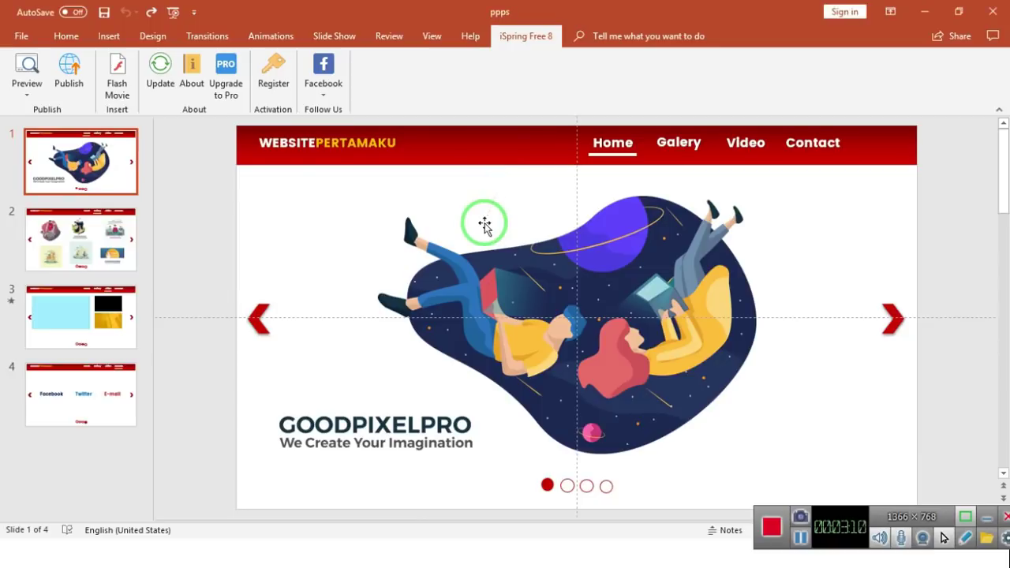
Step: Publish all slides as HTML5 named Presentation1abcd to GOODPIXEL BRAND, overwriting the existing output
{"action": "left_click", "coordinate": [69, 79]}
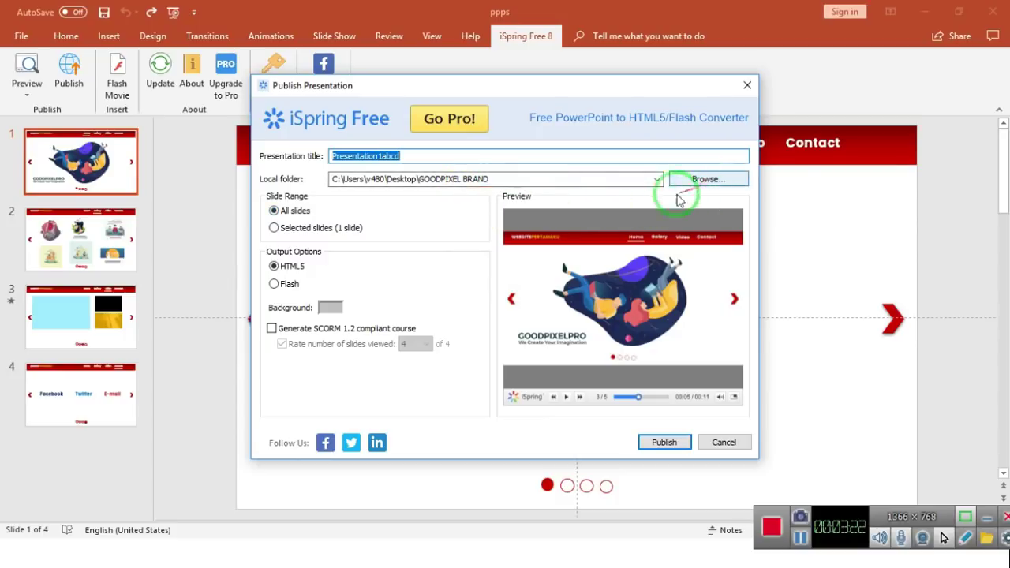
{"action": "left_click", "coordinate": [666, 444]}
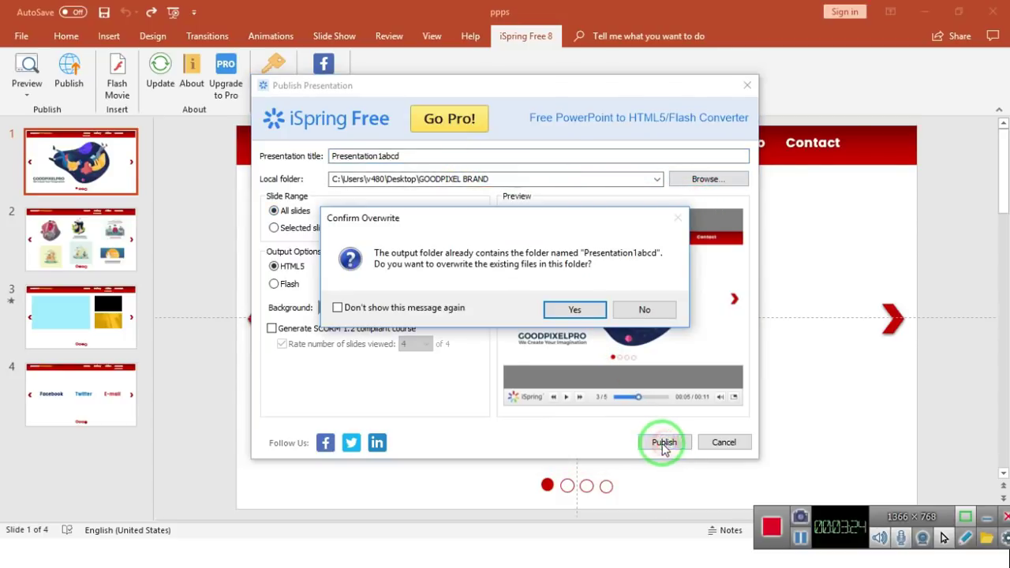
{"action": "left_click", "coordinate": [640, 308]}
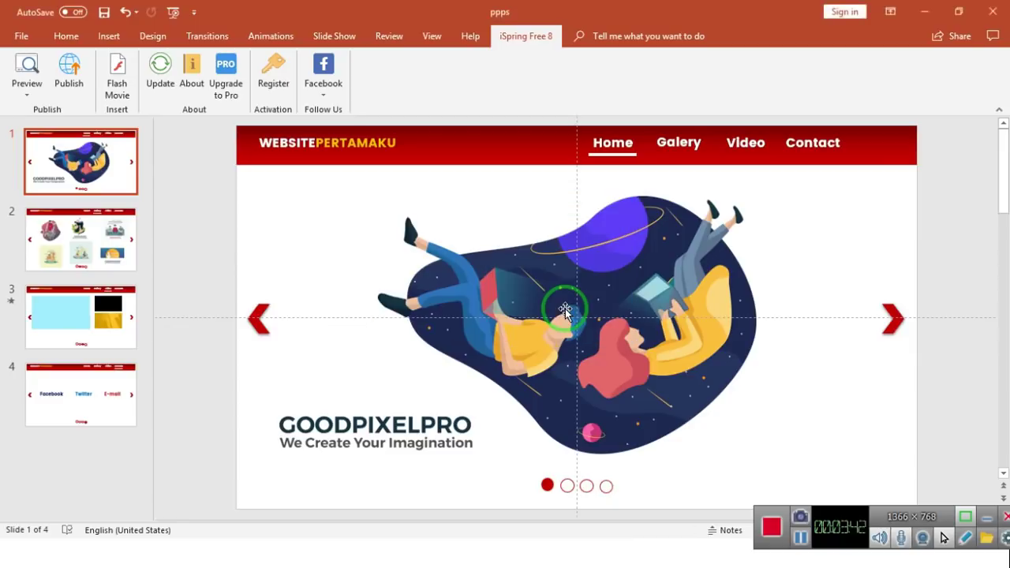
Step: Dismiss the iSpring notice and minimize the Presentation1abcd folder to show index.html playing in Firefox
{"action": "key", "text": "Return"}
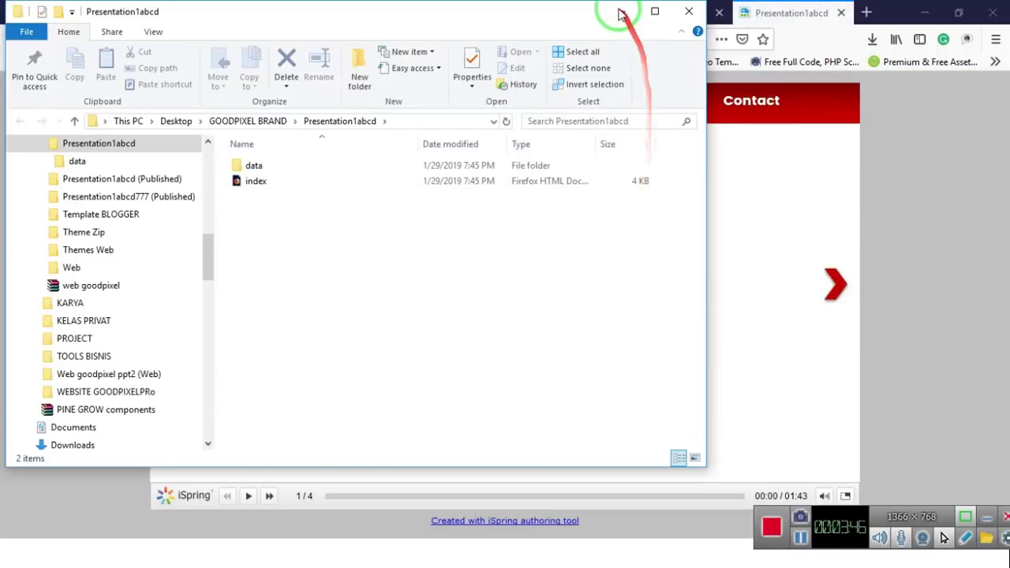
{"action": "left_click", "coordinate": [621, 13]}
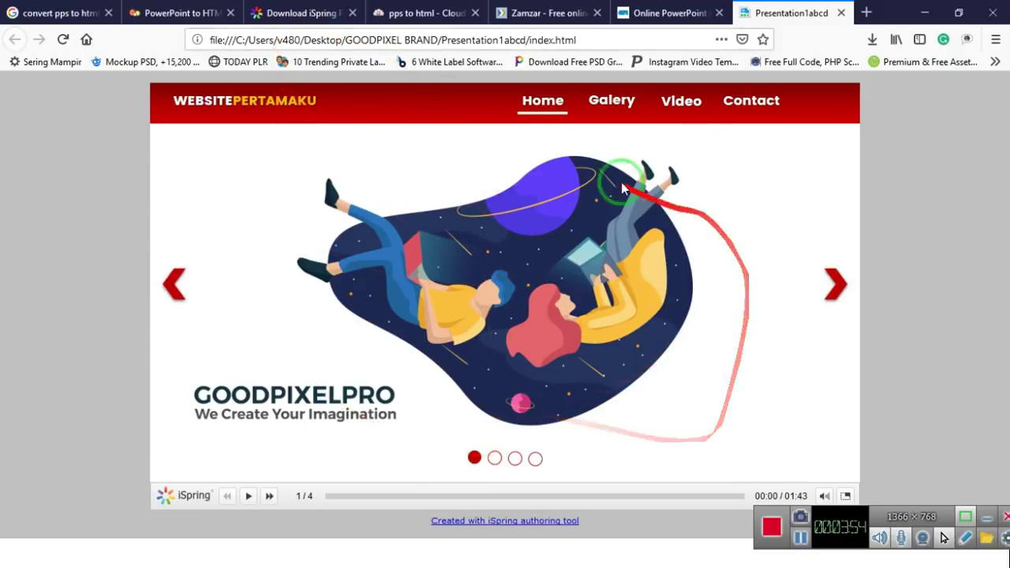
{"action": "left_click", "coordinate": [830, 287]}
{"action": "left_click", "coordinate": [826, 295]}
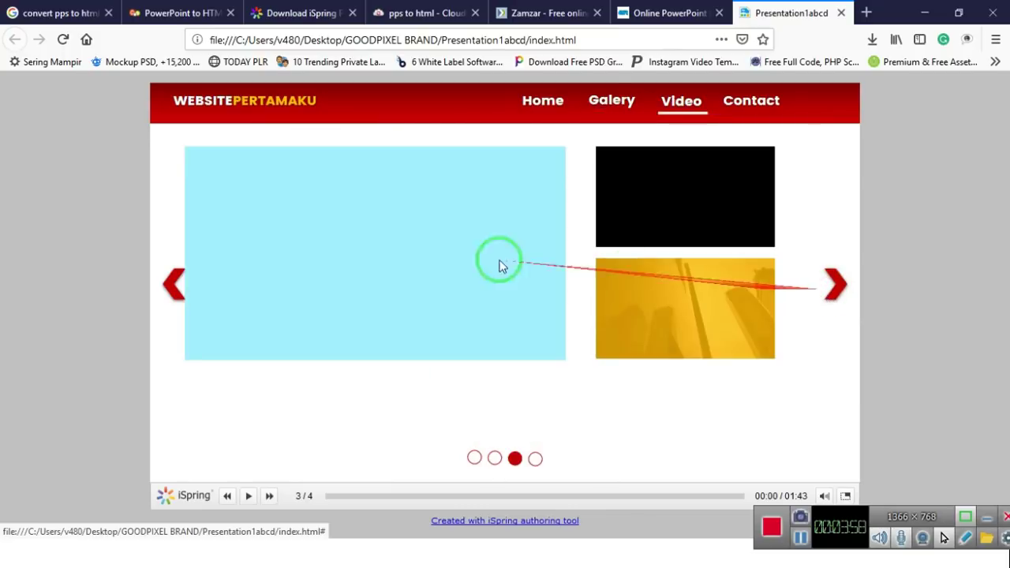
{"action": "left_click", "coordinate": [214, 338]}
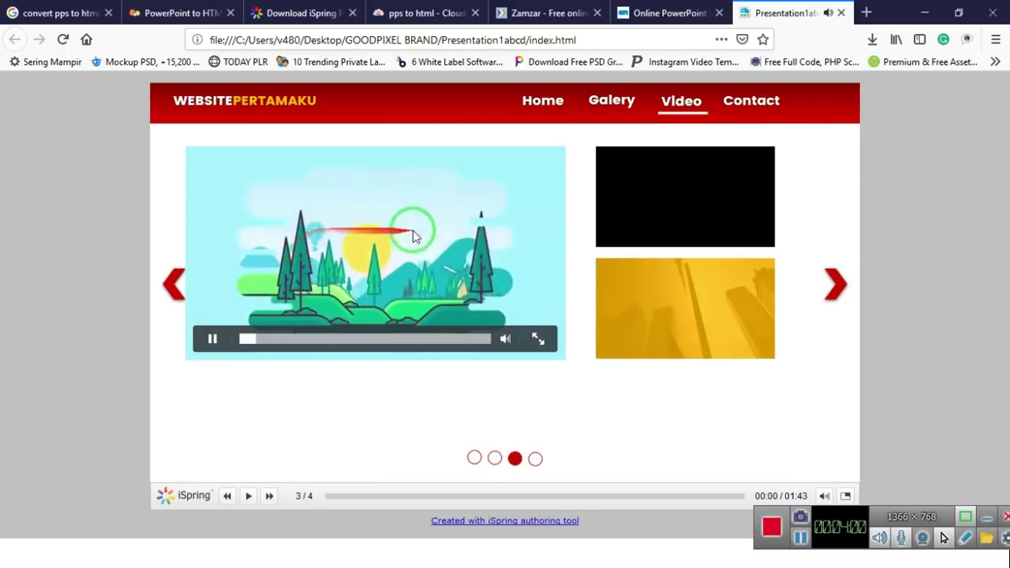
{"action": "left_click", "coordinate": [210, 341]}
{"action": "left_click", "coordinate": [624, 226]}
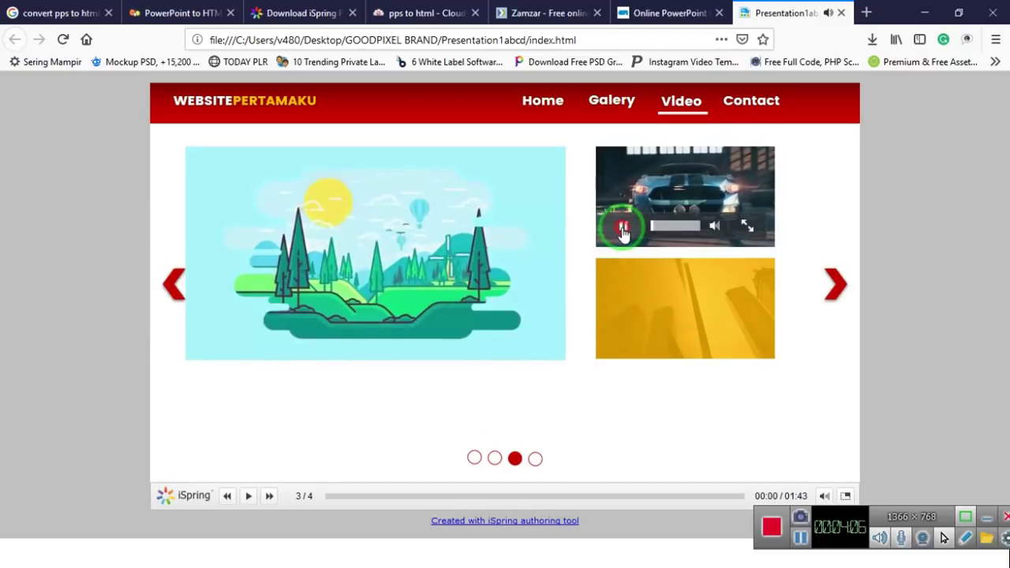
{"action": "left_click", "coordinate": [623, 227]}
{"action": "left_click", "coordinate": [620, 333]}
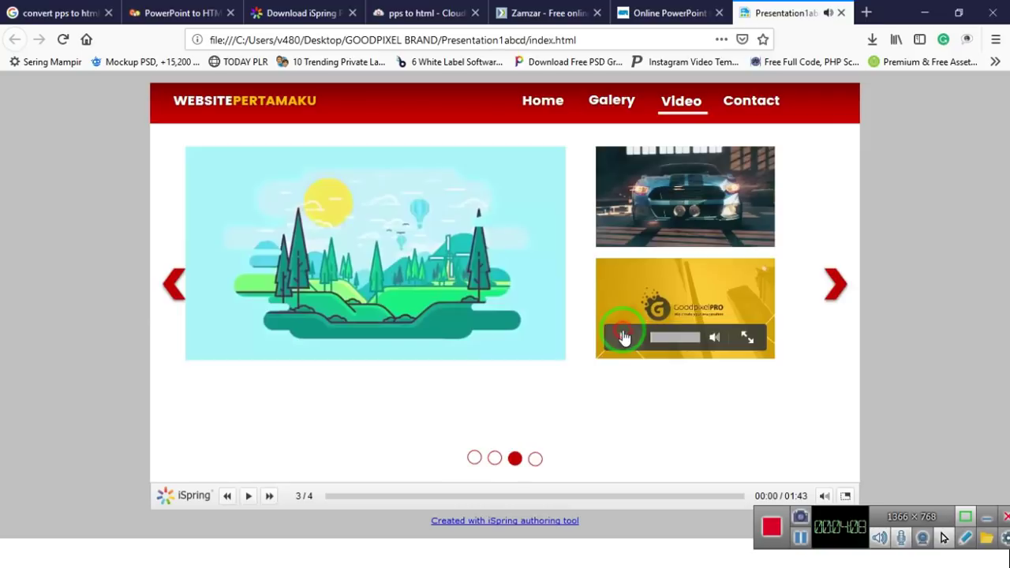
{"action": "left_click", "coordinate": [847, 280]}
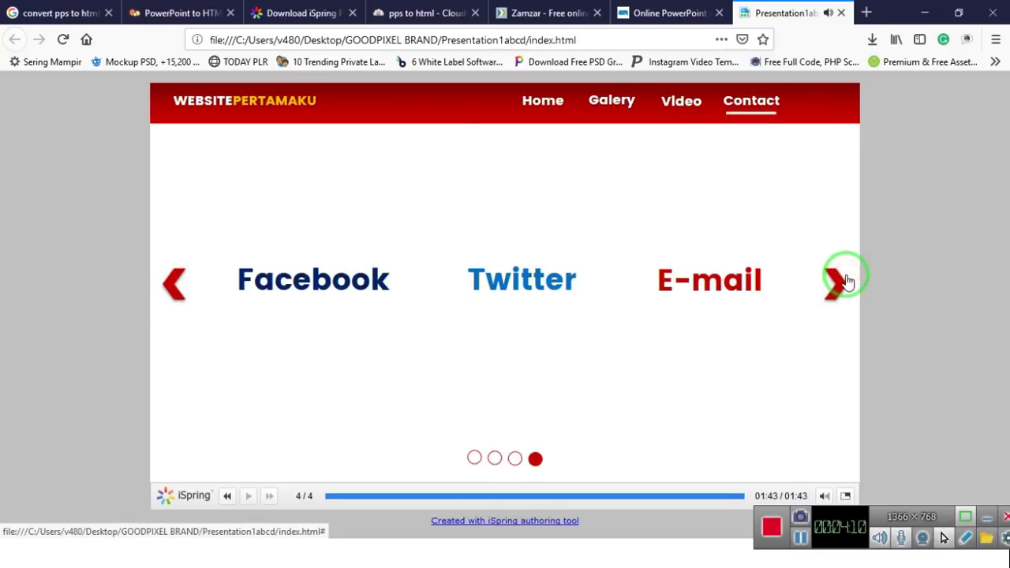
{"action": "left_click", "coordinate": [544, 101]}
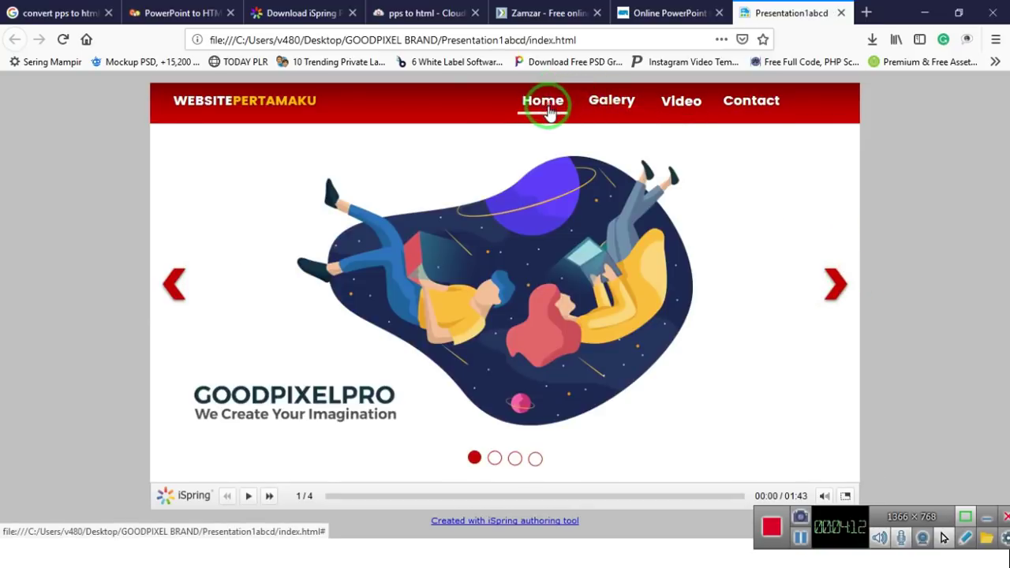
Step: Go from the output folder to the 'PowerPoint to HTML5 Converter' page in Firefox
{"action": "key", "text": "alt+Tab"}
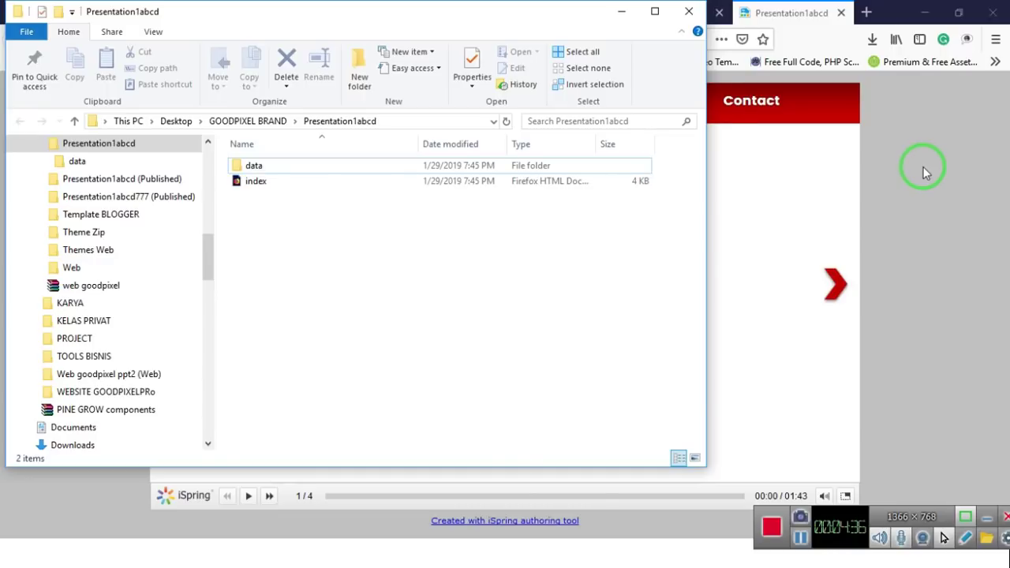
{"action": "left_click", "coordinate": [924, 166]}
{"action": "left_click", "coordinate": [169, 9]}
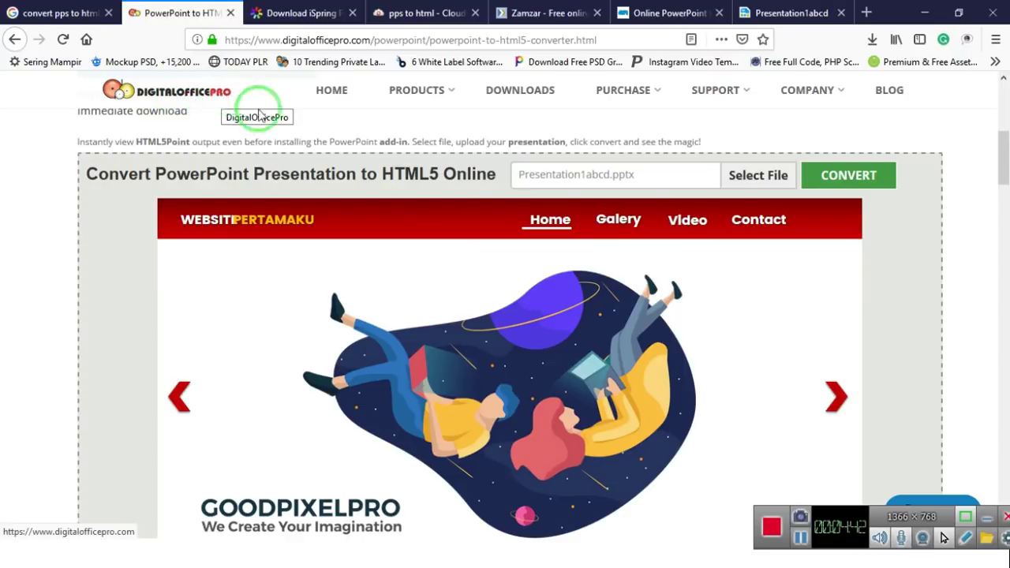
Step: Upload Presentation1abcd.pptx from the Desktop as the file to convert
{"action": "left_click", "coordinate": [750, 176]}
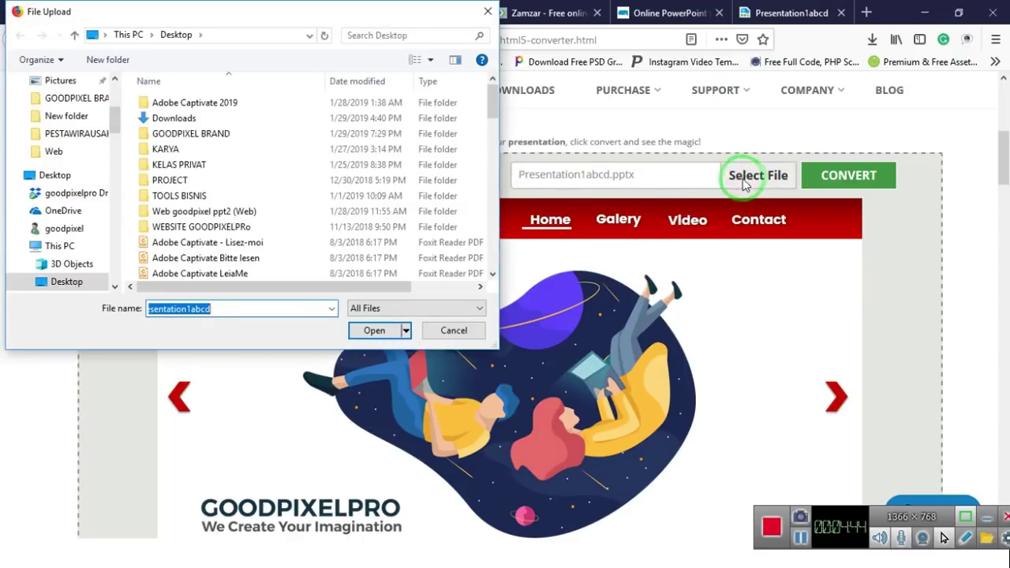
{"action": "scroll", "coordinate": [229, 189], "scroll_direction": "down", "scroll_amount": 1}
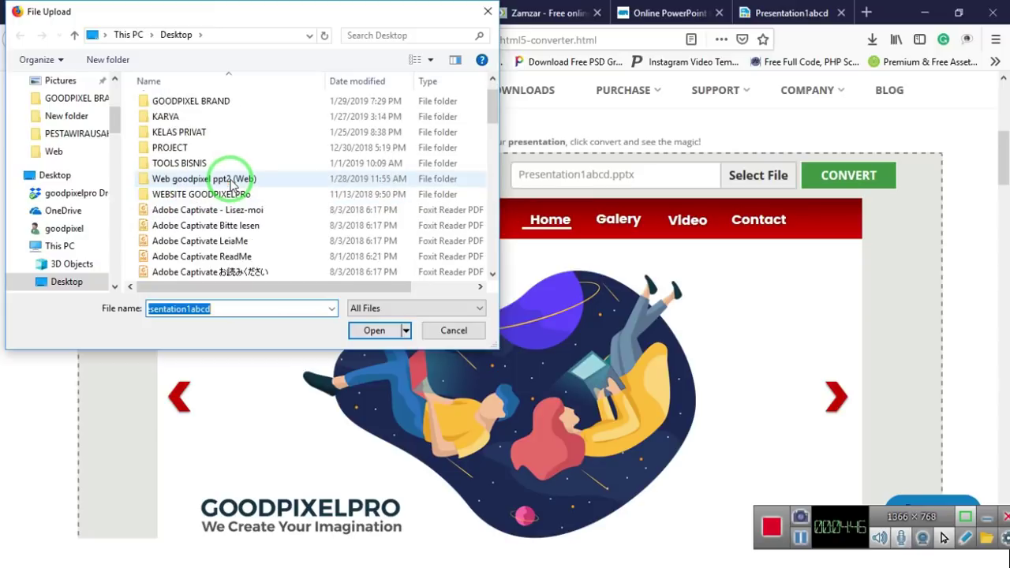
{"action": "scroll", "coordinate": [237, 186], "scroll_direction": "down", "scroll_amount": 2}
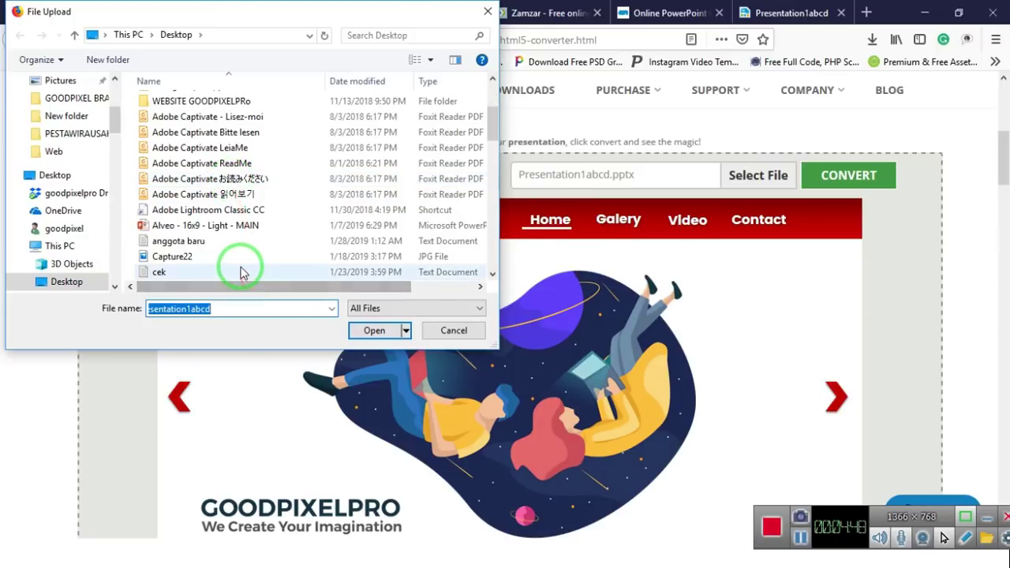
{"action": "scroll", "coordinate": [241, 264], "scroll_direction": "down", "scroll_amount": 2}
{"action": "scroll", "coordinate": [240, 264], "scroll_direction": "down", "scroll_amount": 5}
{"action": "scroll", "coordinate": [241, 265], "scroll_direction": "down", "scroll_amount": 3}
{"action": "scroll", "coordinate": [241, 264], "scroll_direction": "down", "scroll_amount": 1}
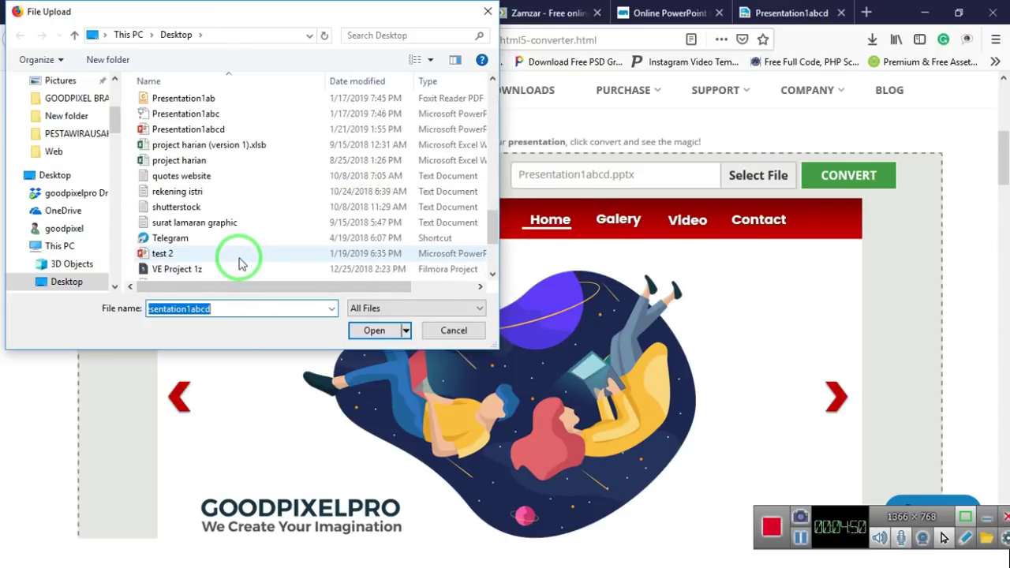
{"action": "scroll", "coordinate": [240, 265], "scroll_direction": "down", "scroll_amount": 2}
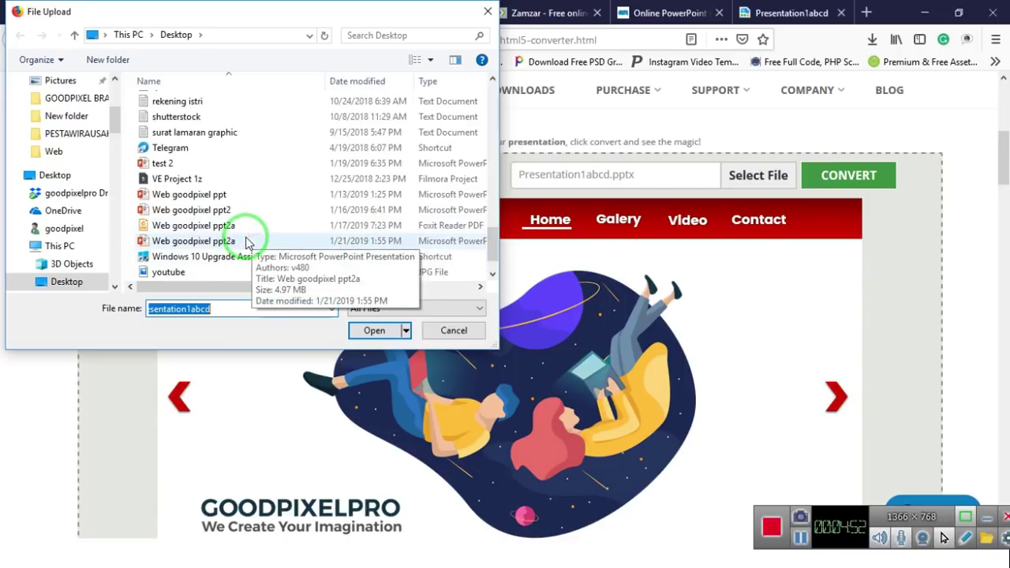
{"action": "scroll", "coordinate": [247, 237], "scroll_direction": "up", "scroll_amount": 1}
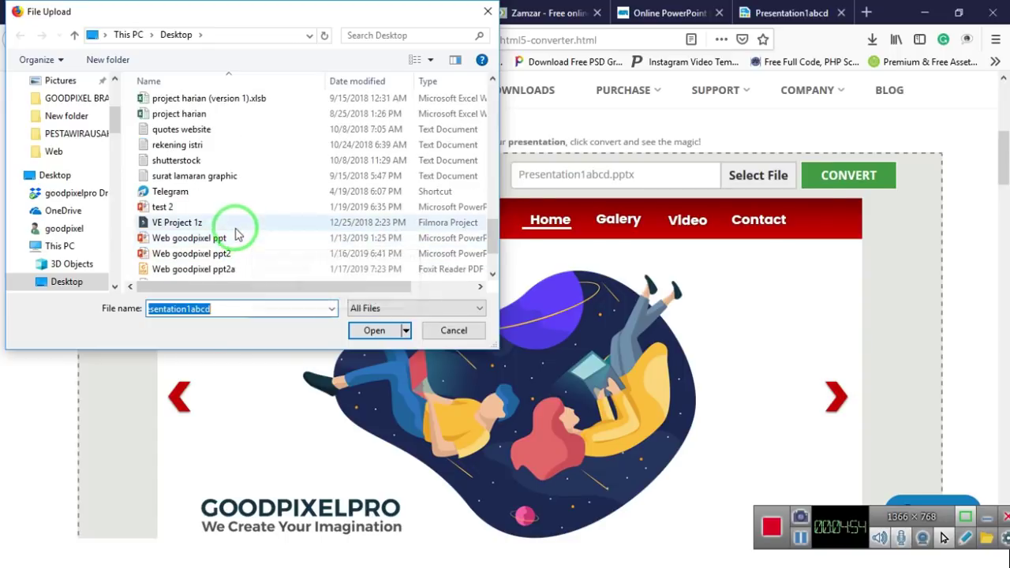
{"action": "scroll", "coordinate": [244, 233], "scroll_direction": "down", "scroll_amount": 2}
{"action": "scroll", "coordinate": [237, 231], "scroll_direction": "up", "scroll_amount": 3}
{"action": "scroll", "coordinate": [234, 231], "scroll_direction": "up", "scroll_amount": 1}
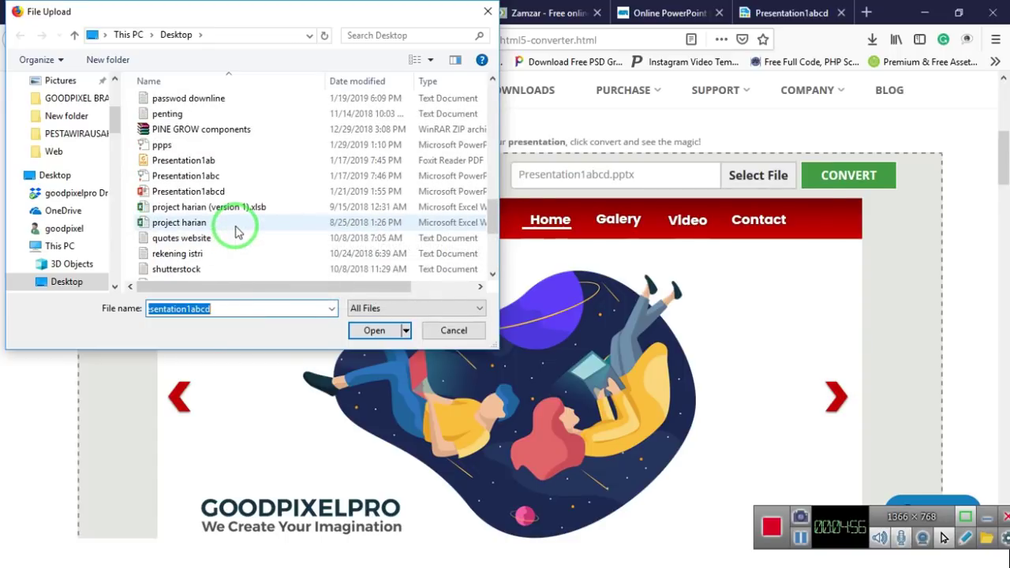
{"action": "left_click", "coordinate": [227, 193]}
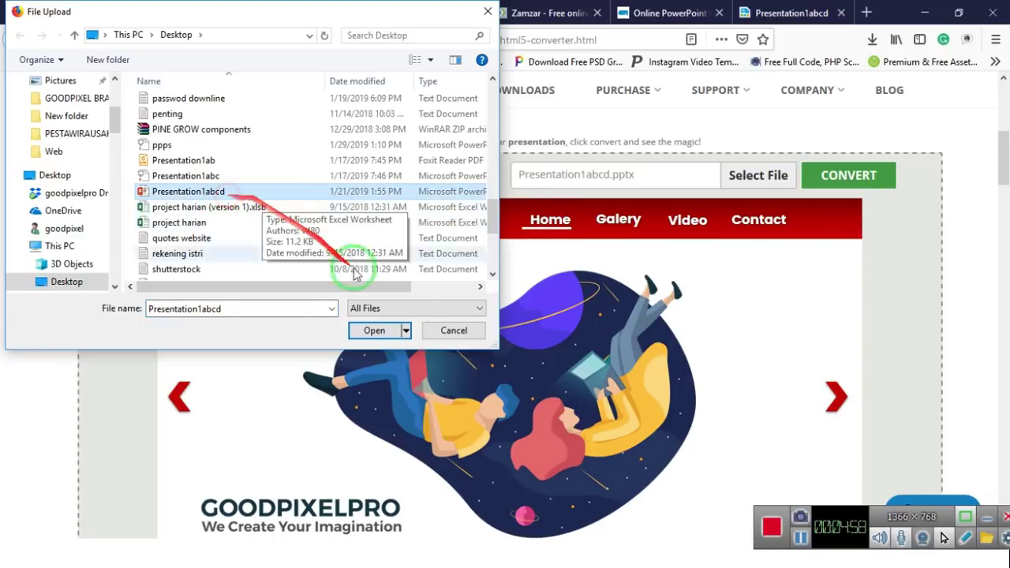
{"action": "left_click", "coordinate": [374, 330]}
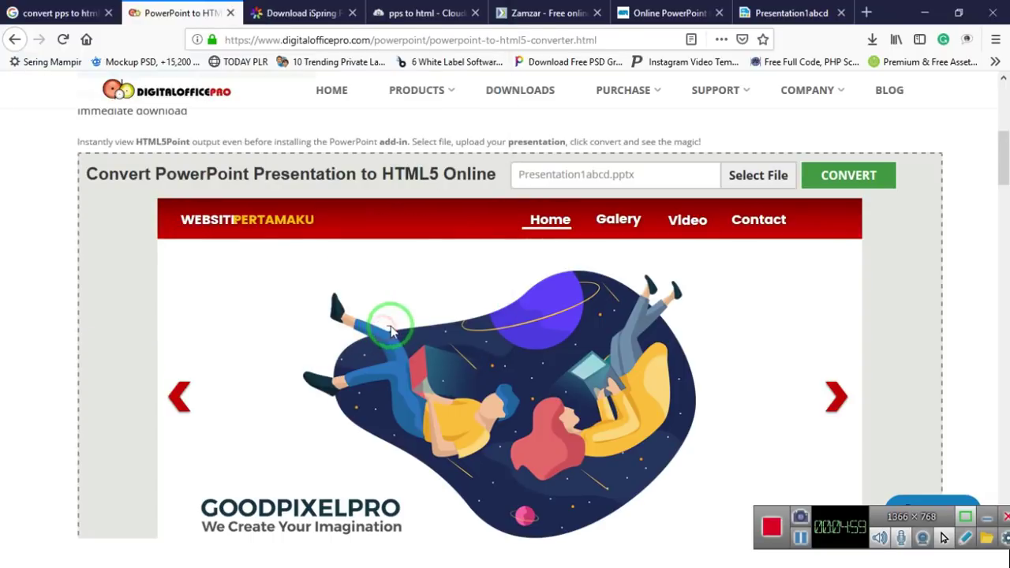
Step: Start the online HTML5 conversion of Presentation1abcd.pptx in the DigitalOfficePro converter
{"action": "left_click", "coordinate": [841, 176]}
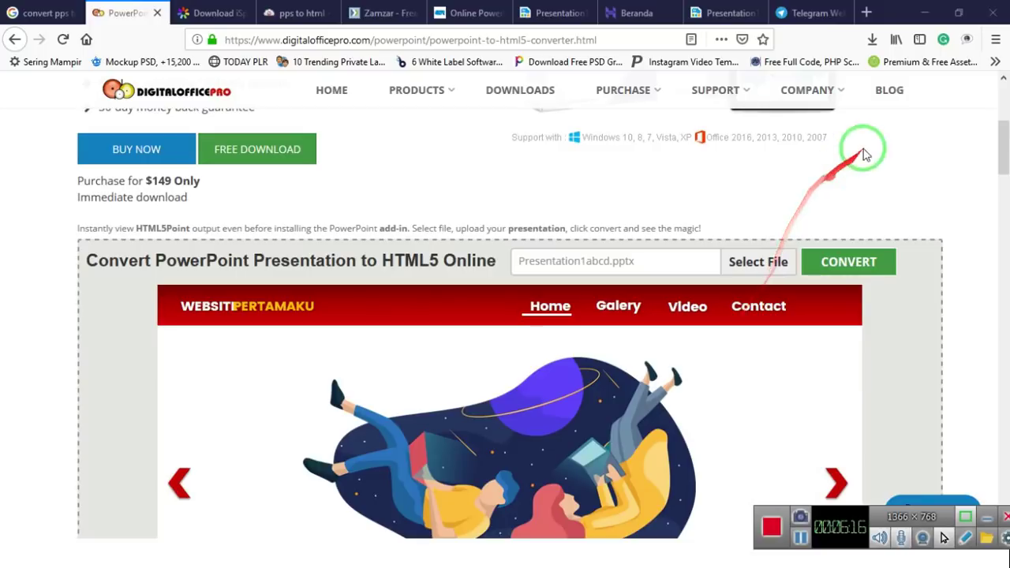
Step: Open the downloaded HTML5Point_output.zip in WinRAR and preview HTML5Point_output.html in Firefox
{"action": "left_click", "coordinate": [871, 44]}
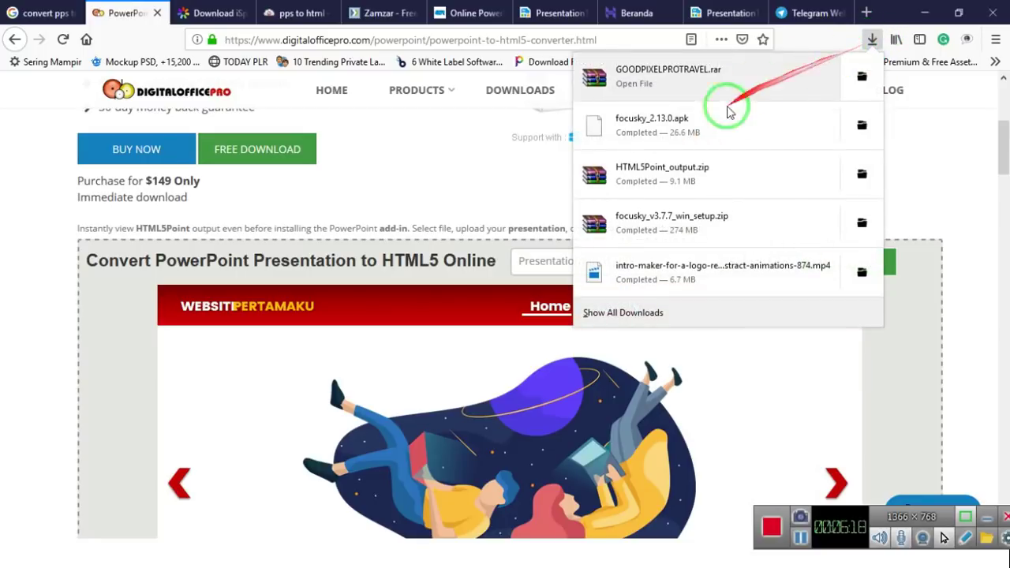
{"action": "left_click", "coordinate": [862, 174]}
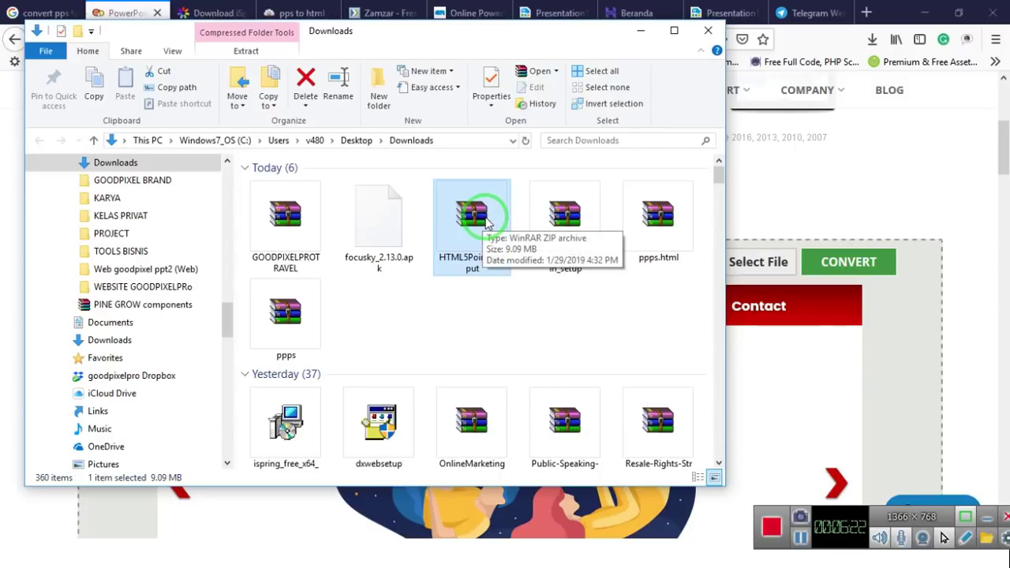
{"action": "double_click", "coordinate": [487, 223]}
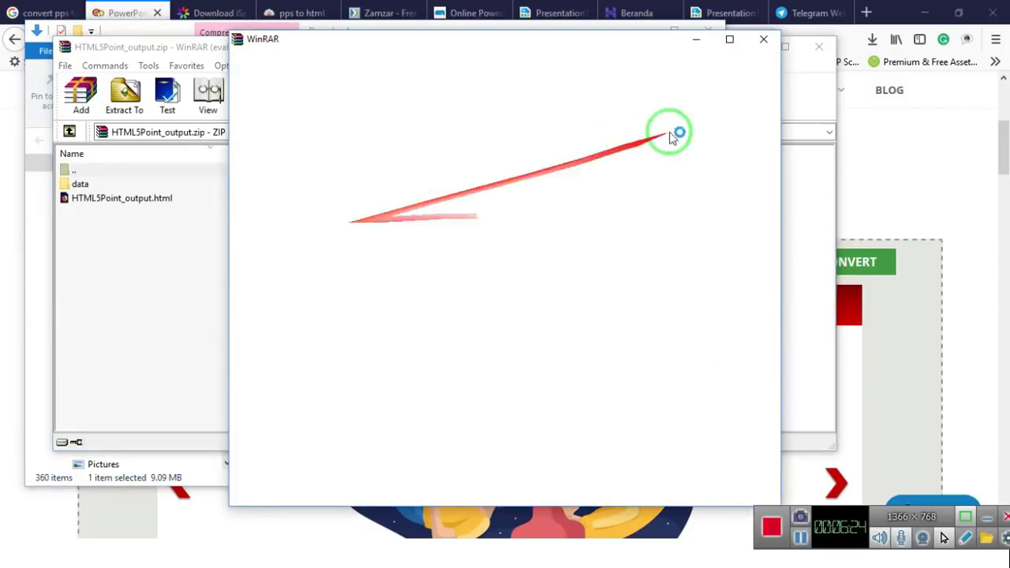
{"action": "left_click", "coordinate": [762, 39]}
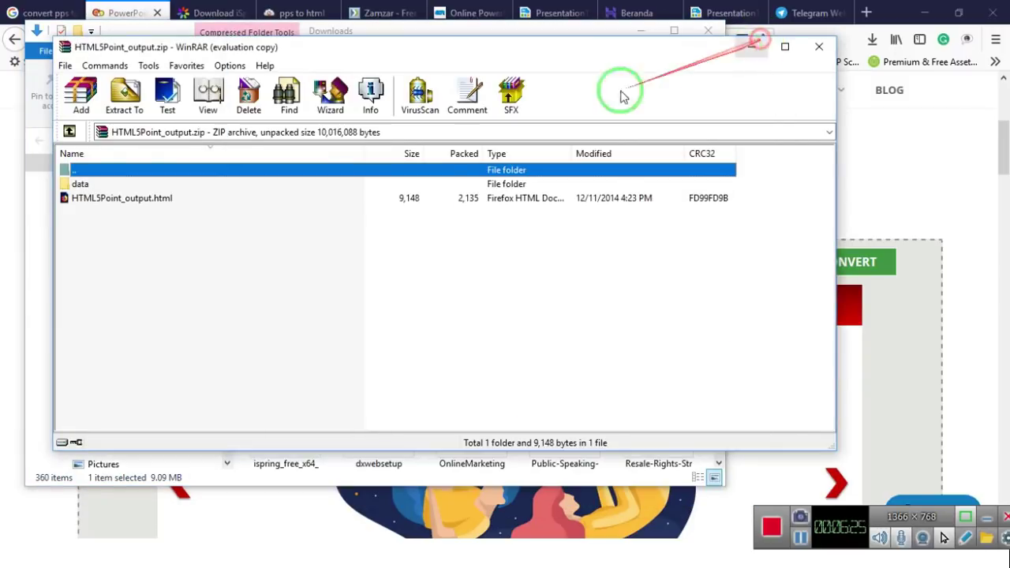
{"action": "double_click", "coordinate": [148, 204]}
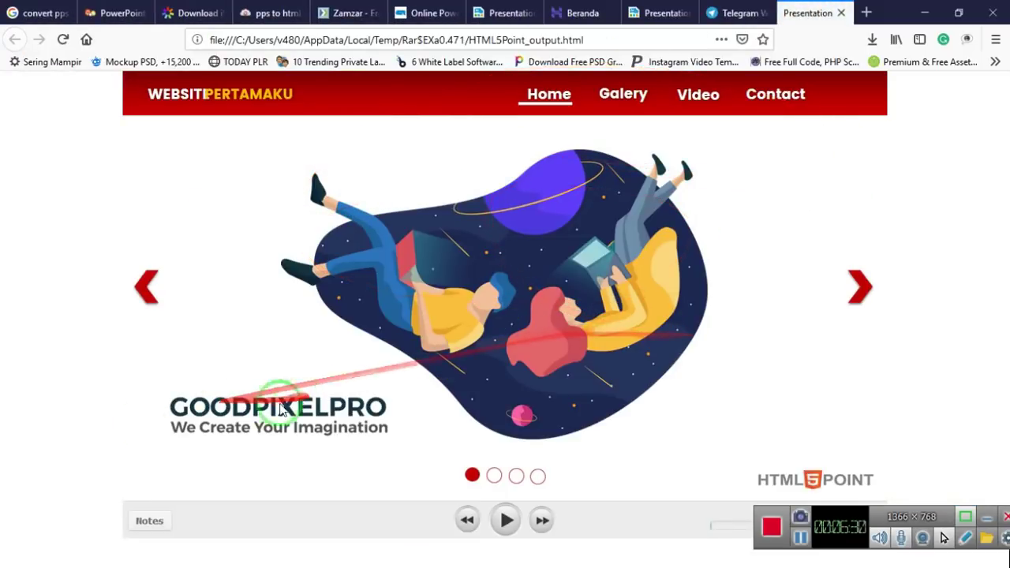
{"action": "left_click", "coordinate": [857, 286]}
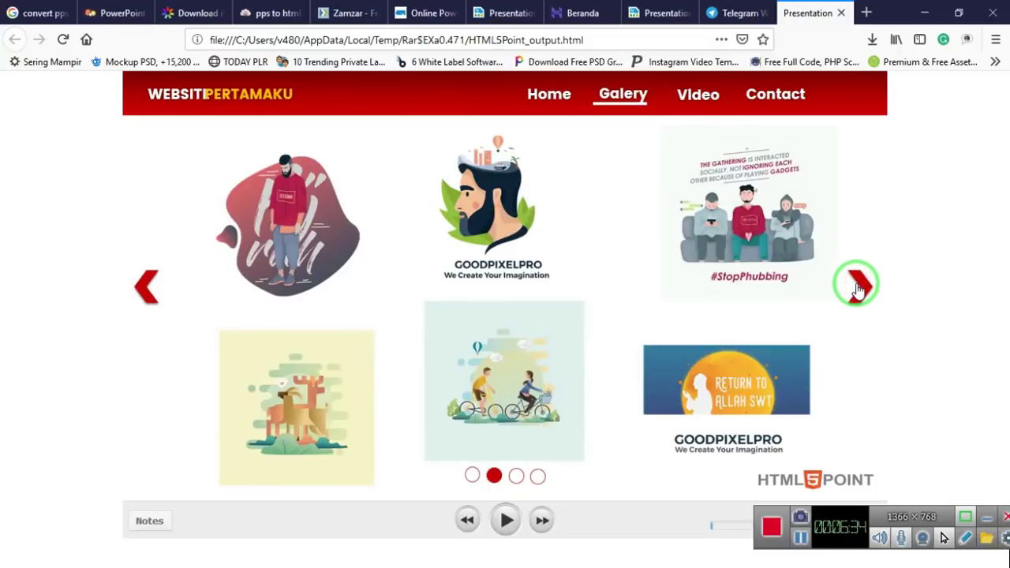
{"action": "left_click", "coordinate": [857, 286]}
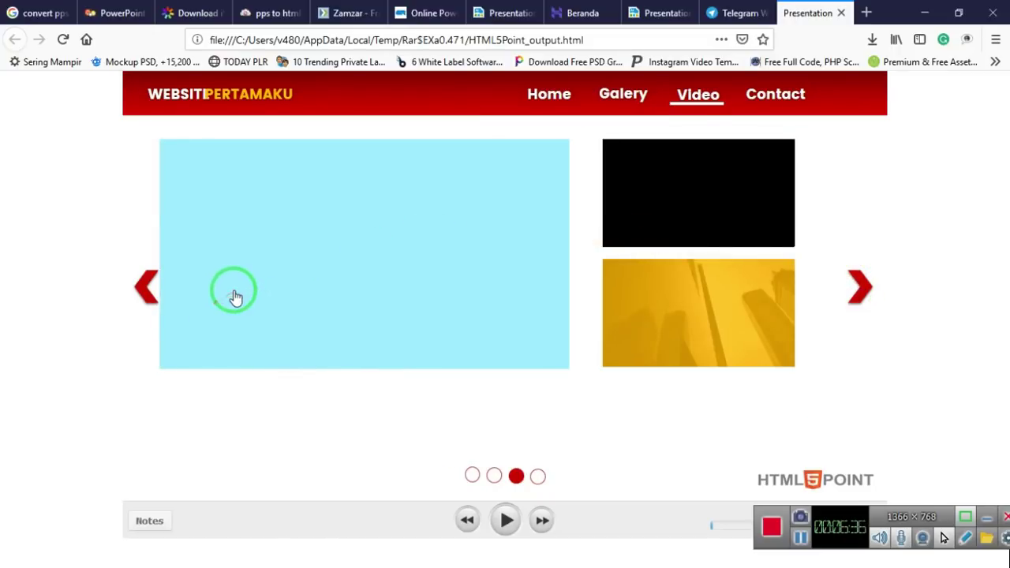
{"action": "left_click", "coordinate": [236, 294]}
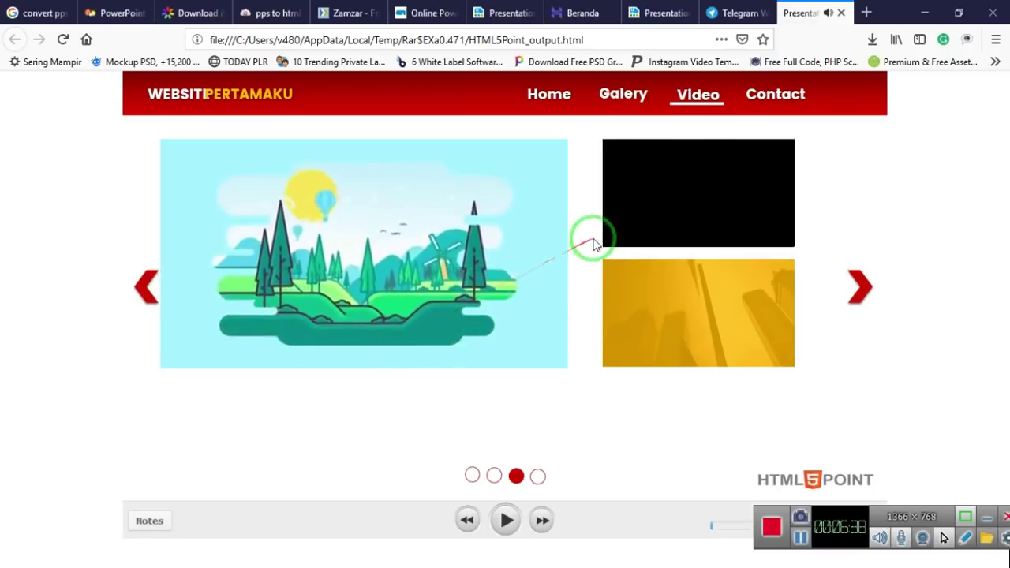
{"action": "left_click", "coordinate": [655, 215]}
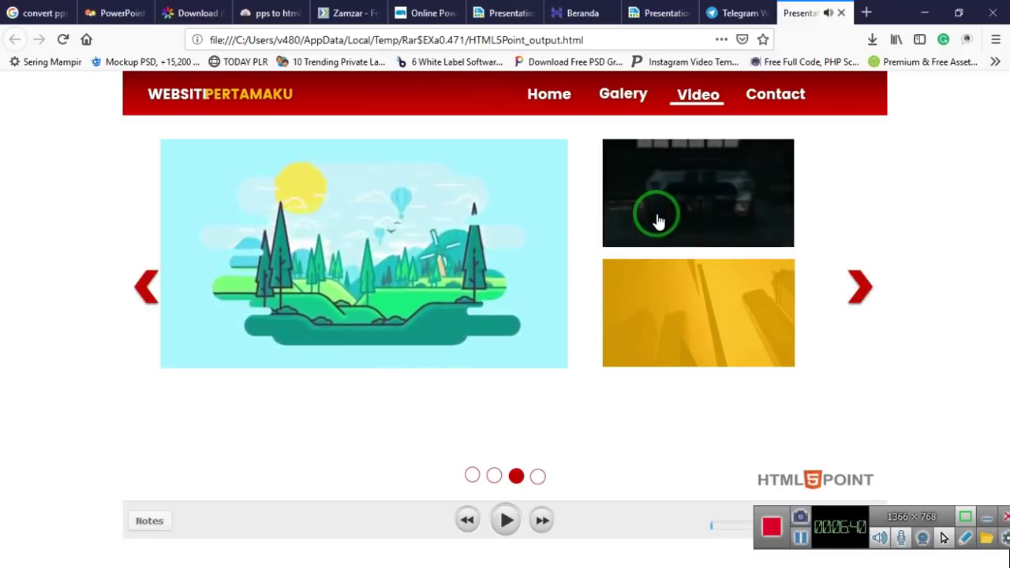
{"action": "left_click", "coordinate": [659, 317]}
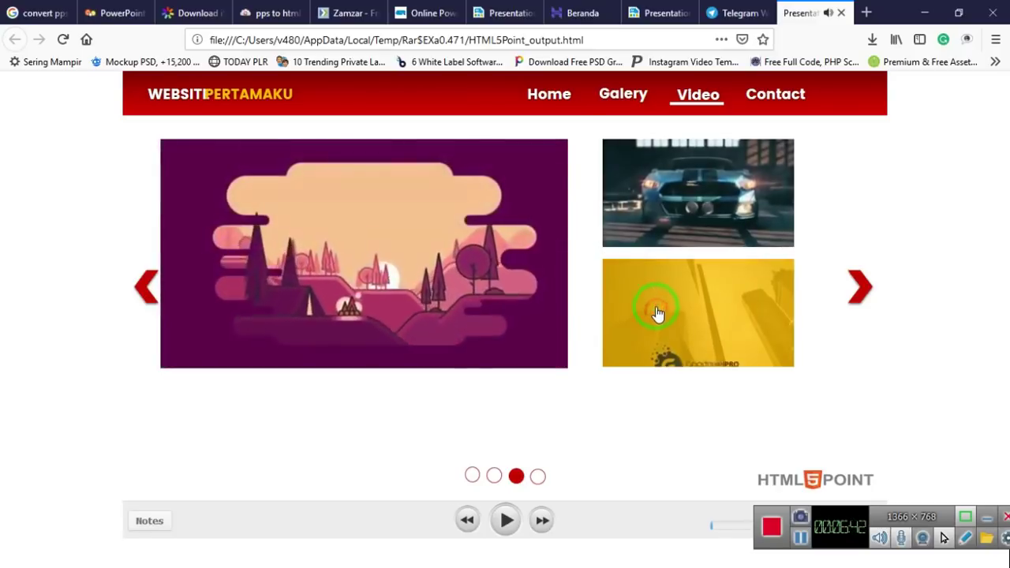
{"action": "left_click", "coordinate": [558, 105]}
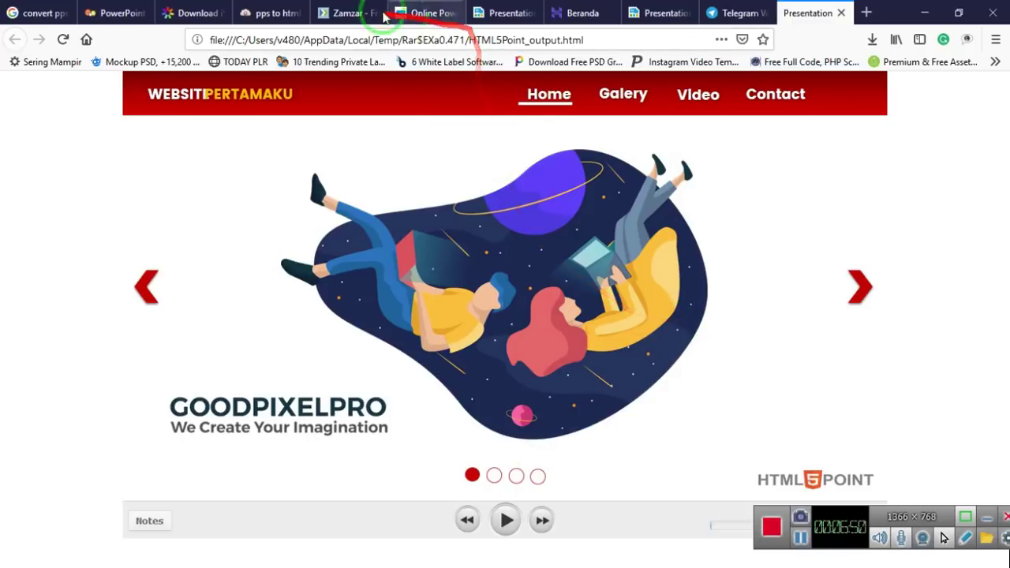
Step: Reopen HTML5Point_output.zip from Downloads in WinRAR to inspect its data folder and HTML file
{"action": "left_click", "coordinate": [109, 8]}
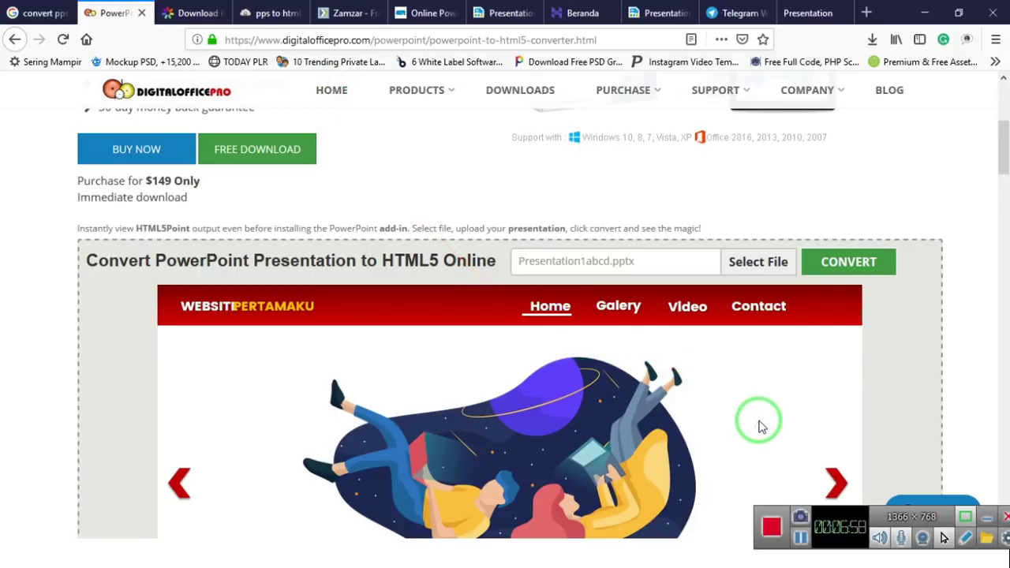
{"action": "left_click", "coordinate": [873, 42]}
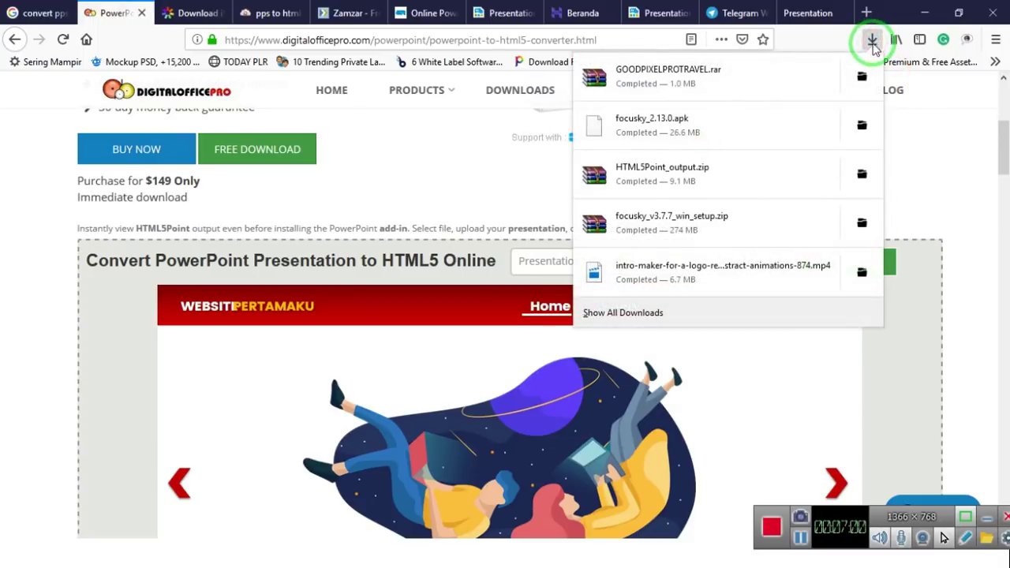
{"action": "left_click", "coordinate": [862, 173]}
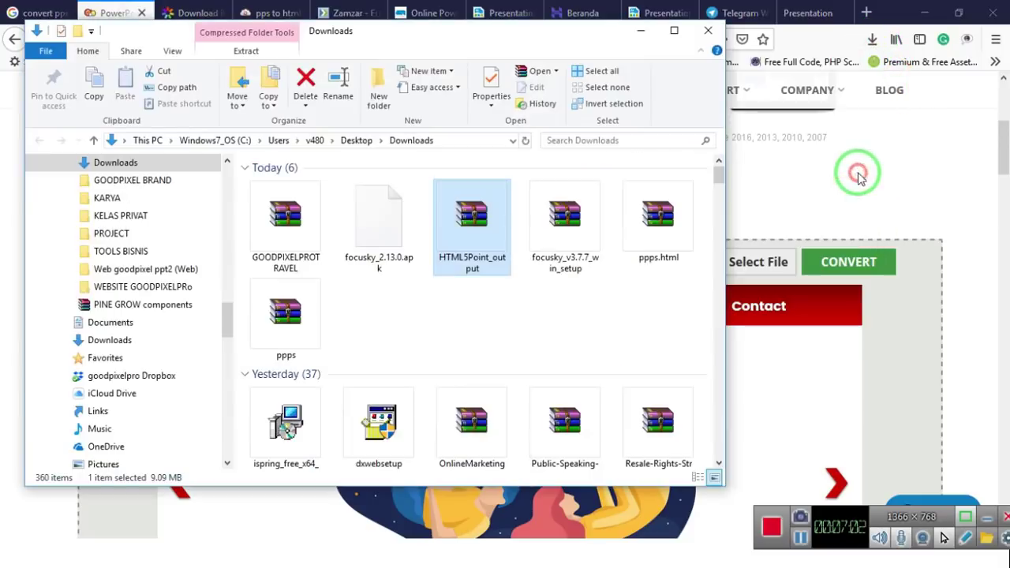
{"action": "double_click", "coordinate": [479, 223]}
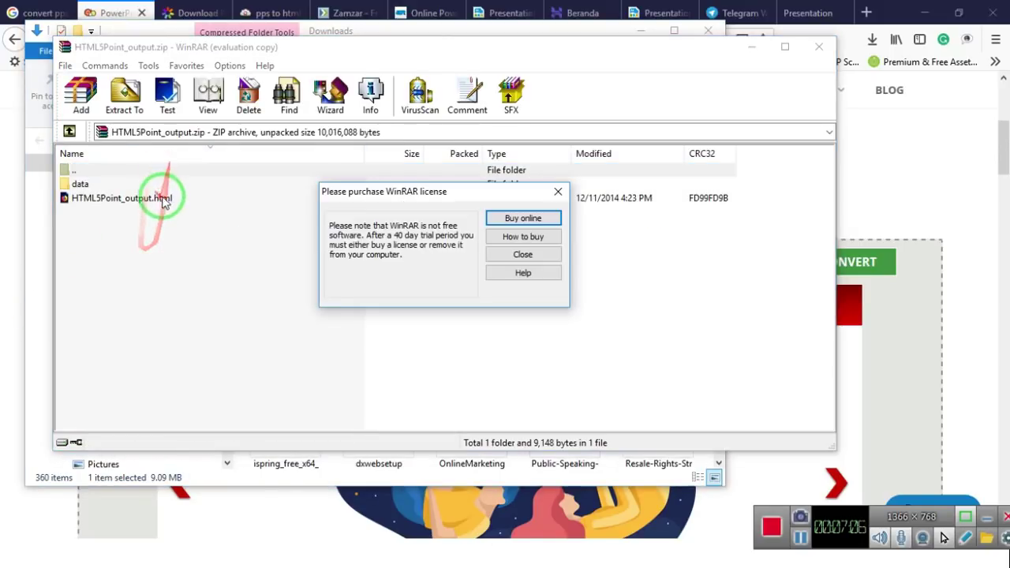
{"action": "left_click", "coordinate": [550, 256]}
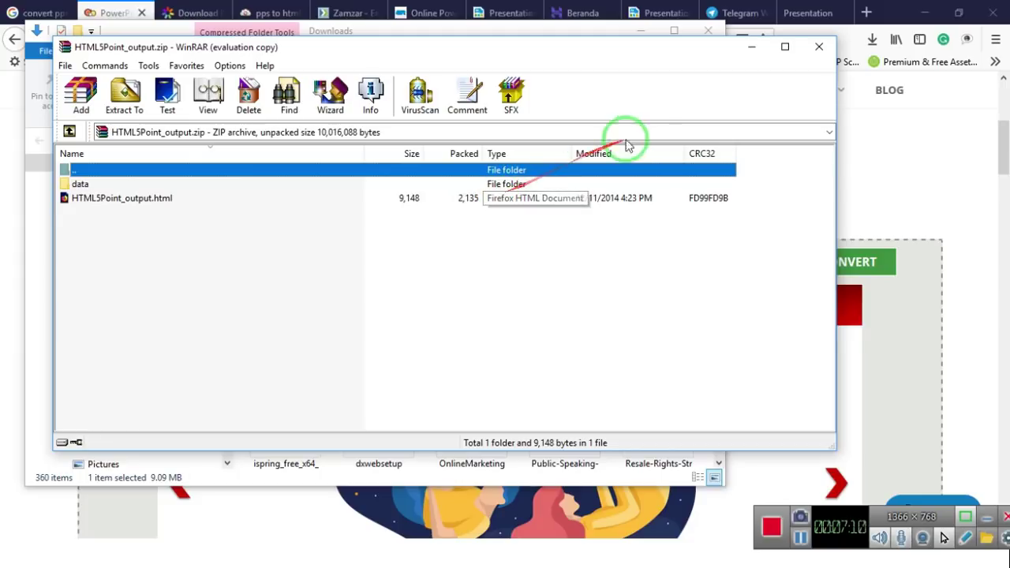
{"action": "left_click", "coordinate": [893, 153]}
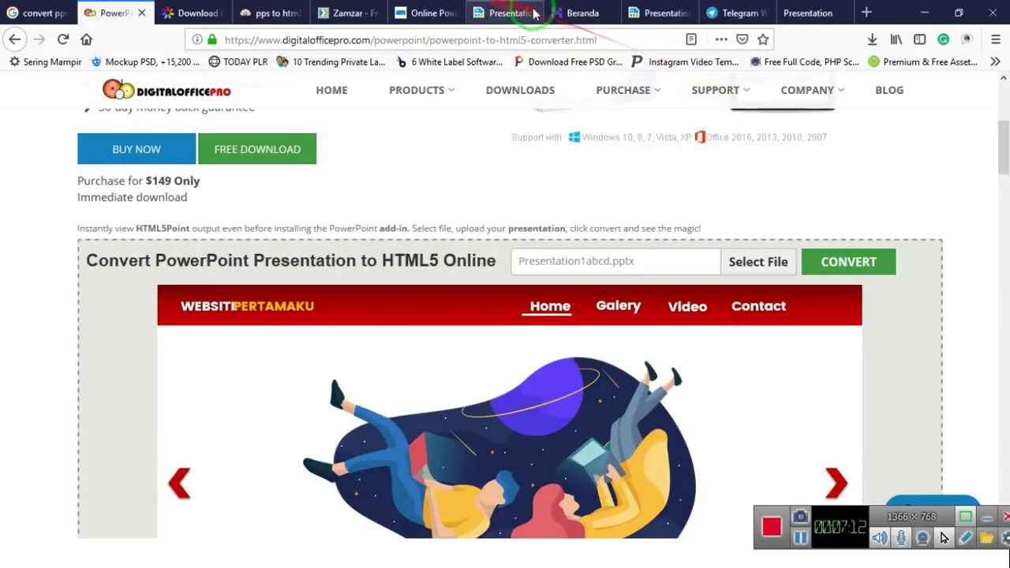
Step: Launch File Manager from the nongkrongonline.com hosting dashboard in Hostinger hPanel
{"action": "left_click", "coordinate": [566, 12]}
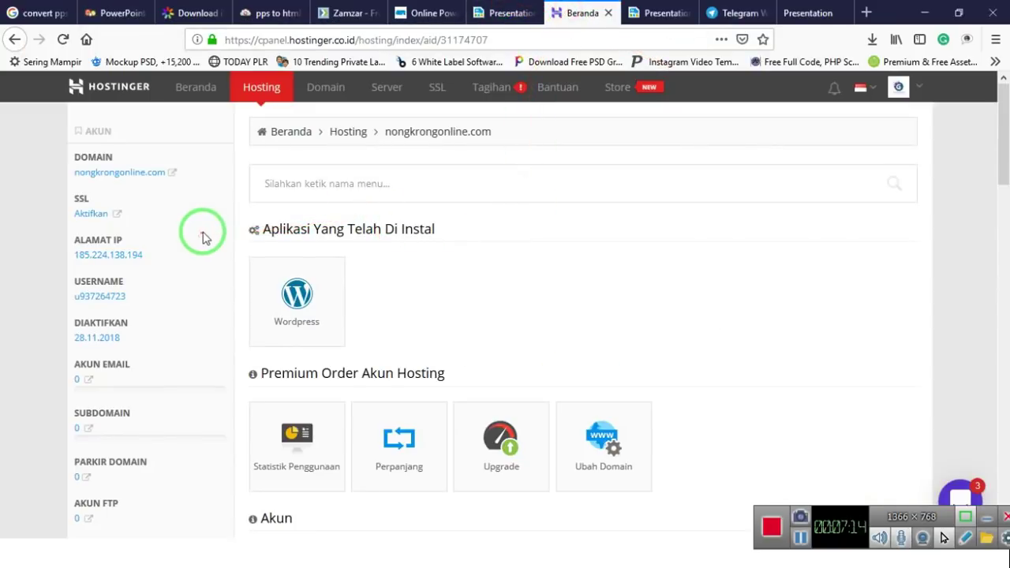
{"action": "scroll", "coordinate": [629, 173], "scroll_direction": "down", "scroll_amount": 5}
{"action": "scroll", "coordinate": [628, 174], "scroll_direction": "down", "scroll_amount": 5}
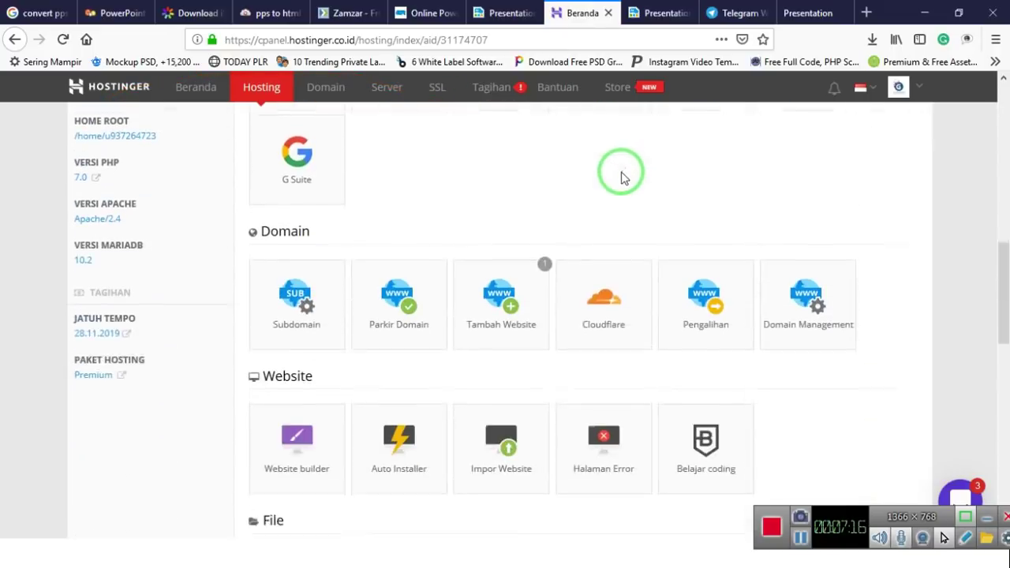
{"action": "scroll", "coordinate": [450, 259], "scroll_direction": "down", "scroll_amount": 4}
{"action": "left_click", "coordinate": [318, 303]}
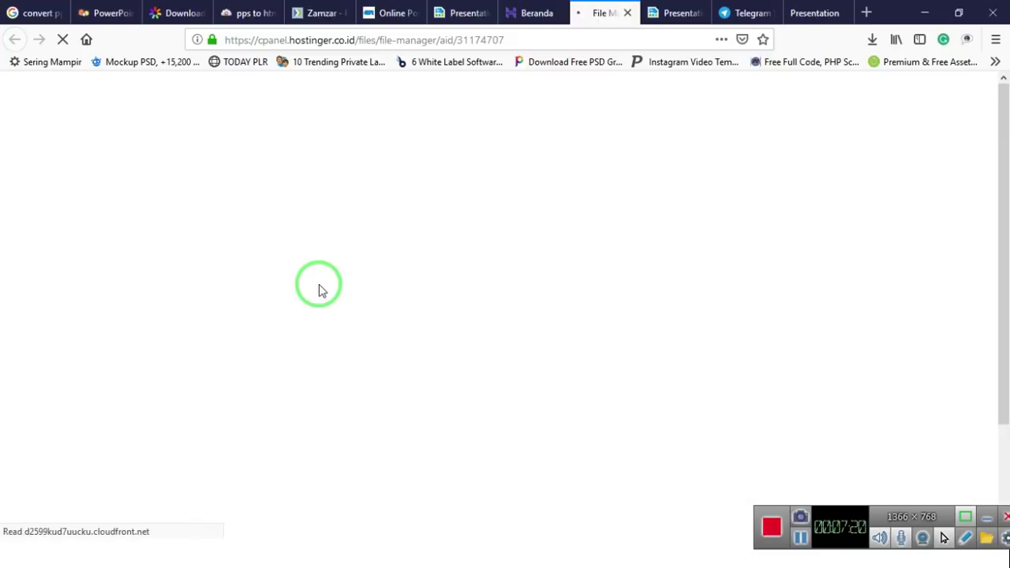
Step: Load public_html in the file manager, then bring up the Downloads folder holding HTML5Point_output
{"action": "left_click", "coordinate": [502, 330]}
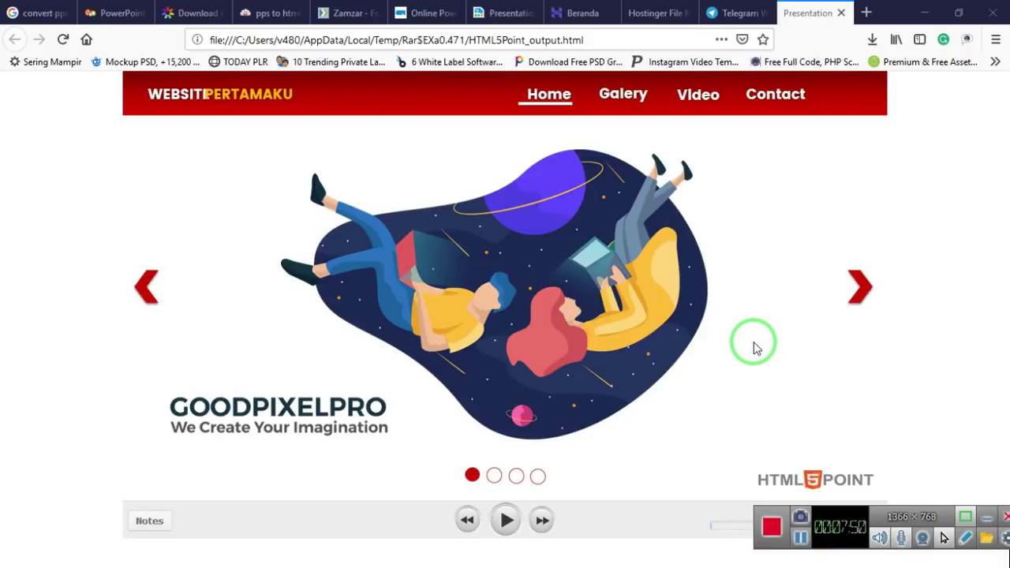
{"action": "key", "text": "alt+Tab"}
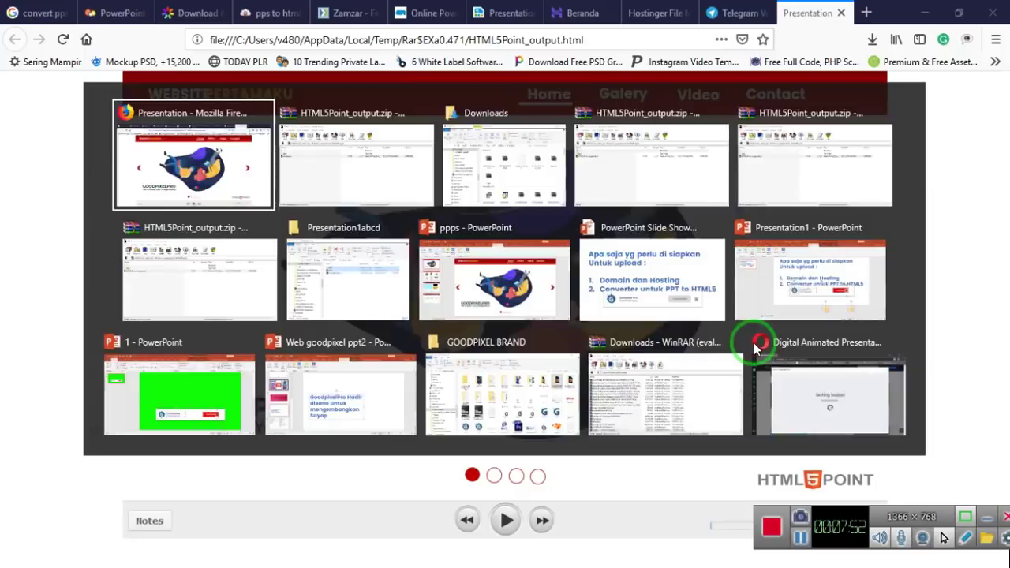
{"action": "left_click", "coordinate": [529, 160]}
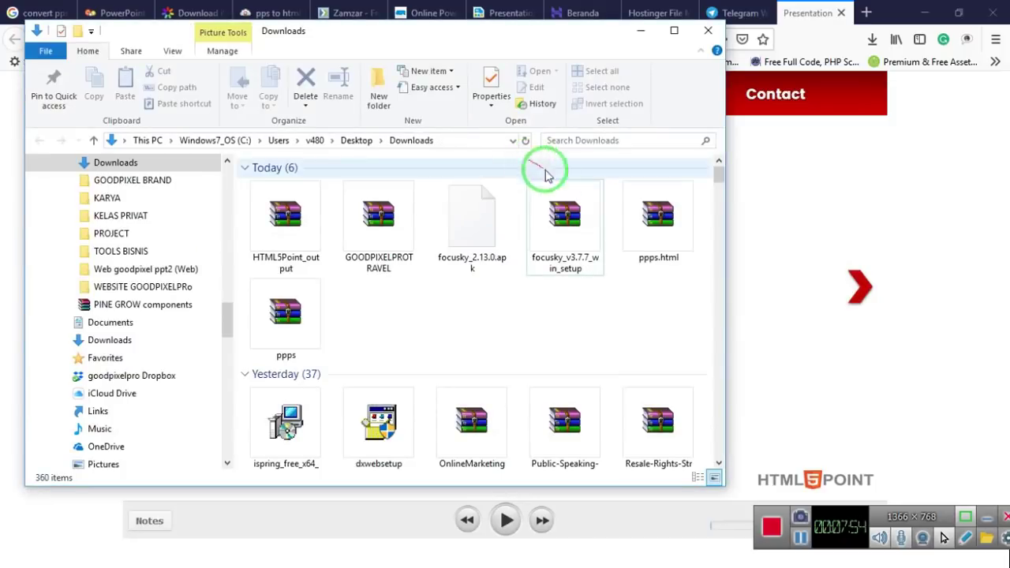
{"action": "left_click", "coordinate": [289, 232]}
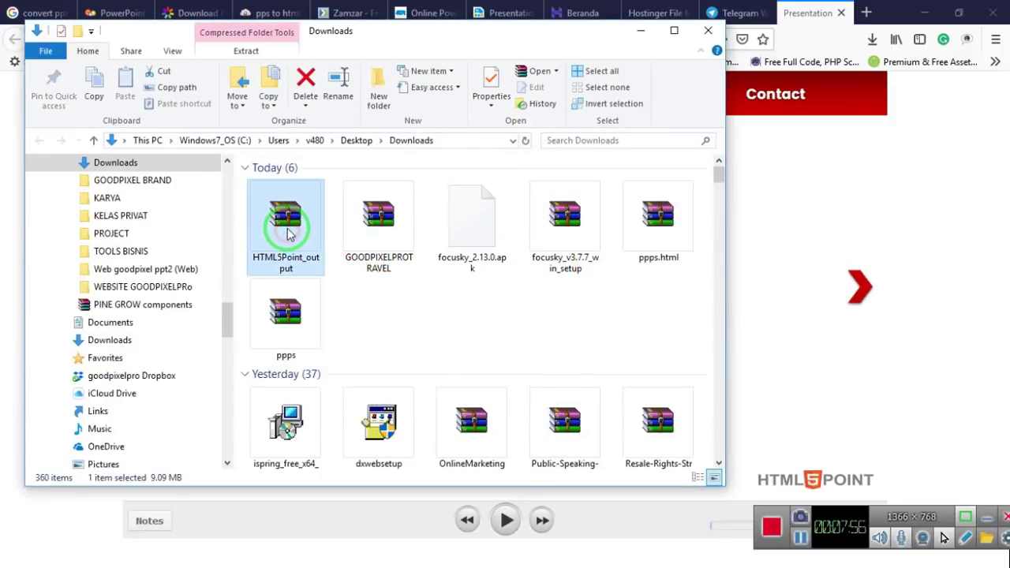
{"action": "double_click", "coordinate": [288, 228]}
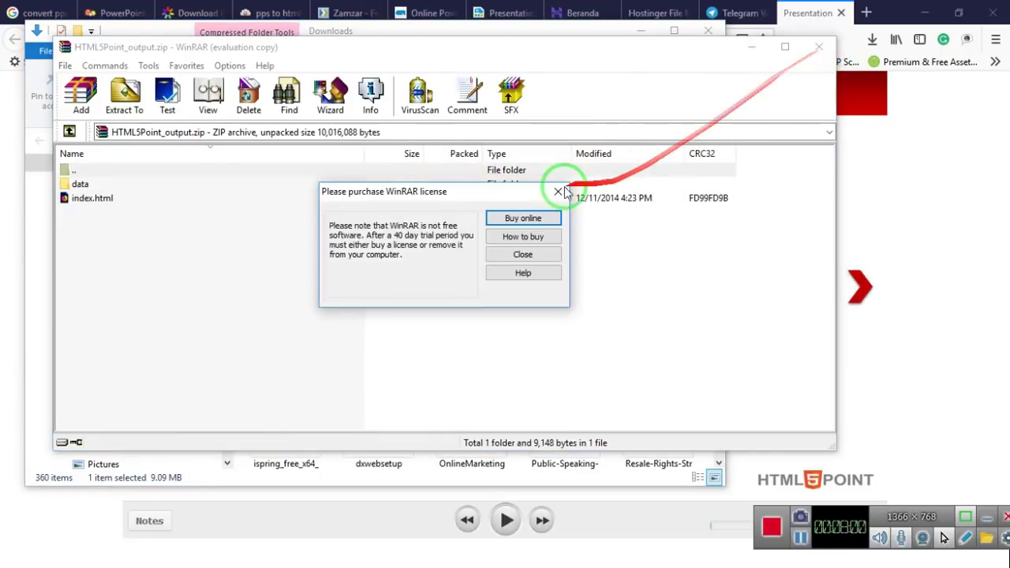
{"action": "left_click", "coordinate": [567, 191]}
{"action": "left_click", "coordinate": [819, 46]}
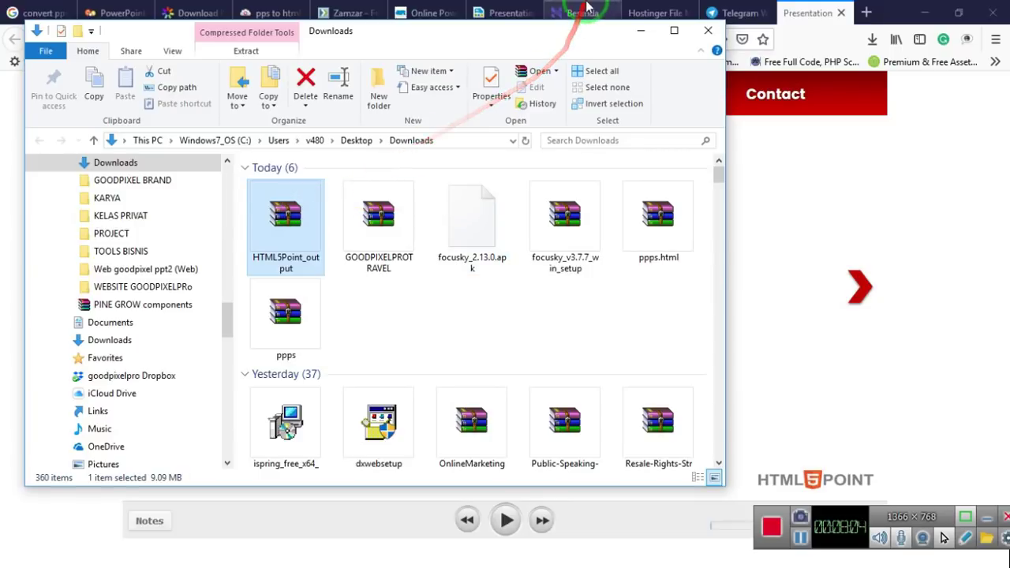
{"action": "left_click", "coordinate": [582, 12]}
Step: Drag HTML5Point_output.zip (9.1 MB) from Downloads into public_html and upload it
{"action": "left_click", "coordinate": [653, 12]}
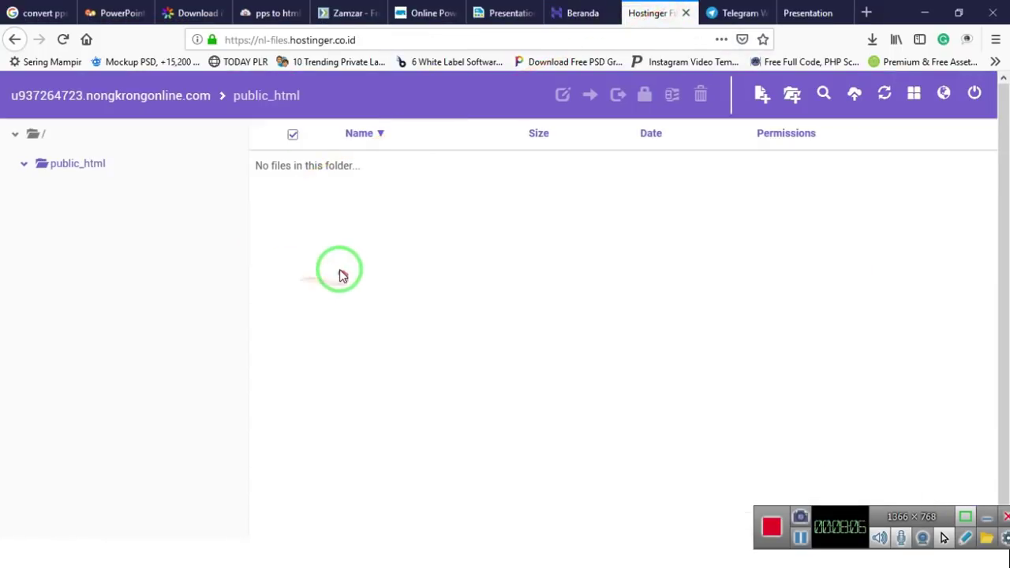
{"action": "key", "text": "alt+Tab"}
{"action": "mouse_move", "coordinate": [276, 215]}
{"action": "left_mouse_down"}
{"action": "mouse_move", "coordinate": [722, 341]}
{"action": "mouse_move", "coordinate": [756, 335]}
{"action": "left_mouse_up"}
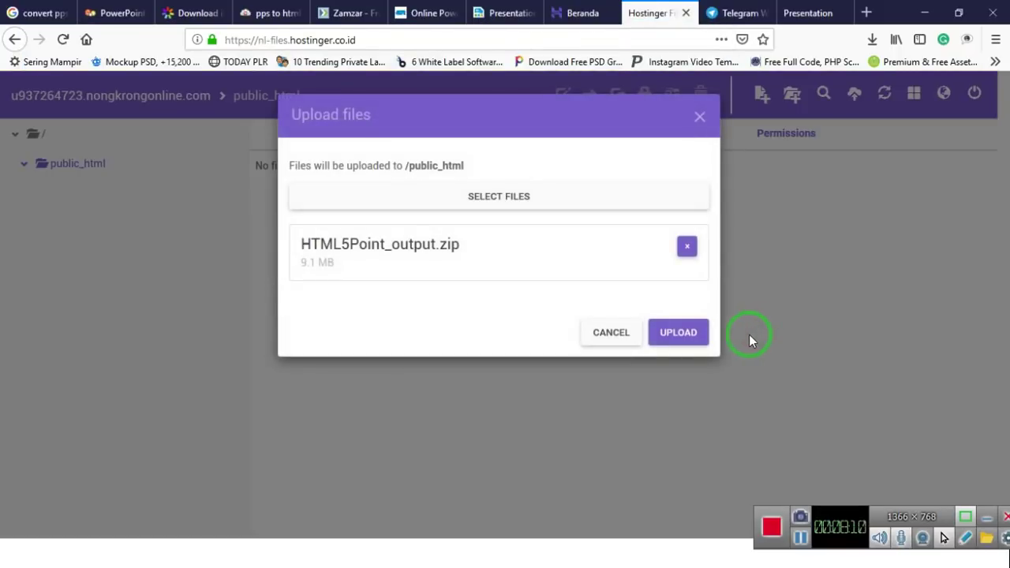
{"action": "left_click", "coordinate": [677, 333]}
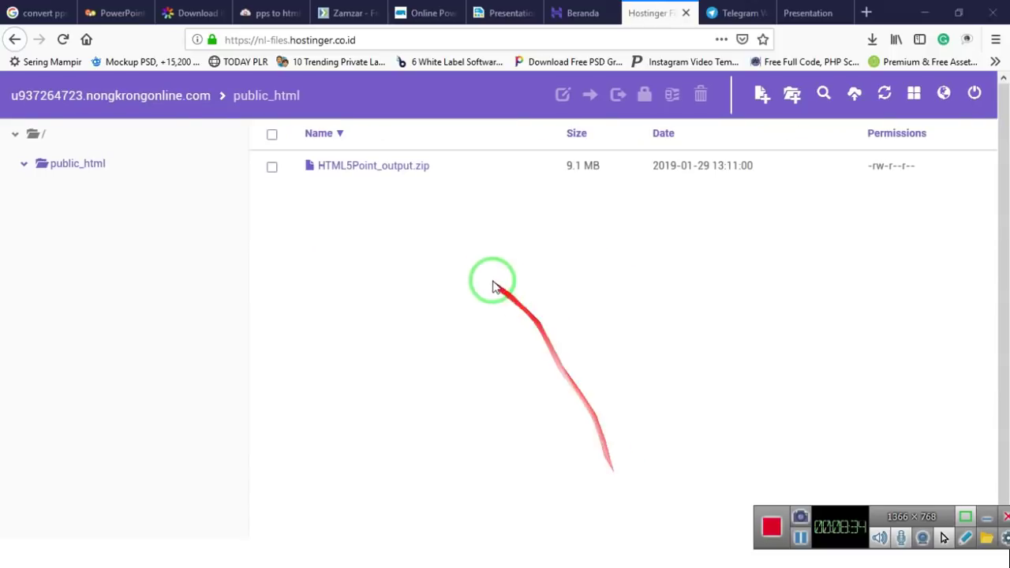
Step: Extract HTML5Point_output.zip into an HTML5Point_output folder within public_html
{"action": "left_click", "coordinate": [389, 173]}
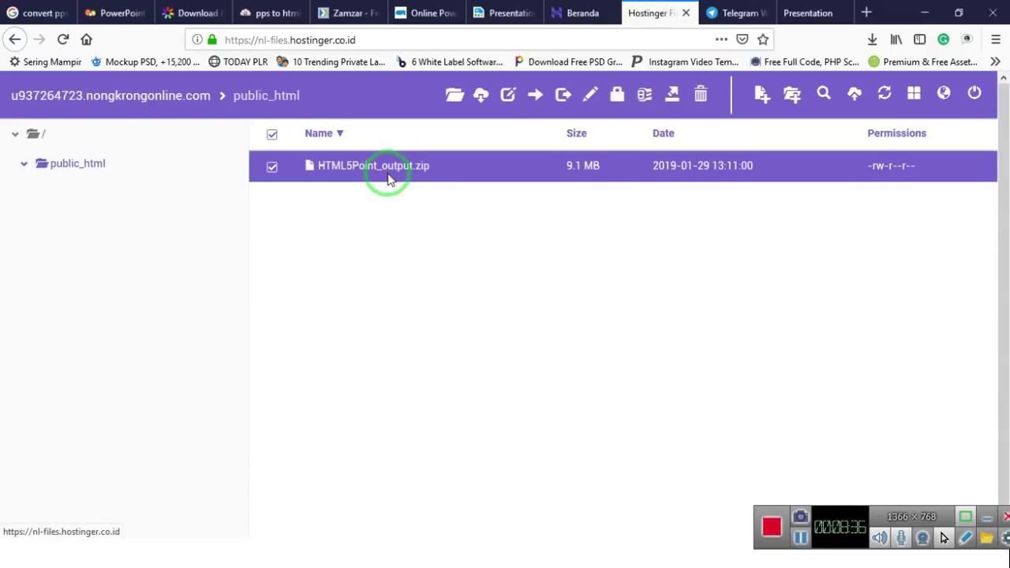
{"action": "right_click", "coordinate": [390, 174]}
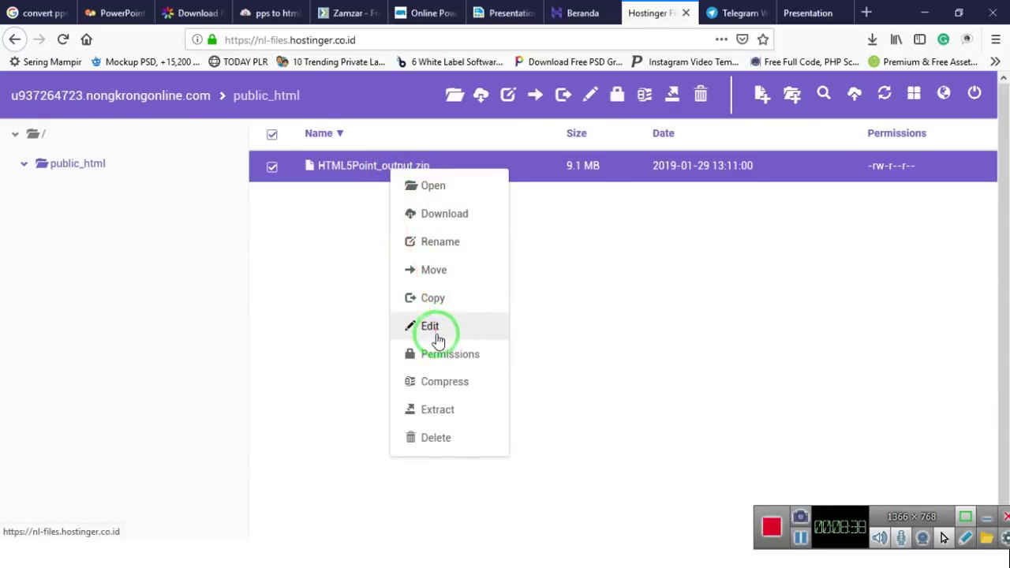
{"action": "left_click", "coordinate": [438, 408]}
{"action": "left_click", "coordinate": [681, 255]}
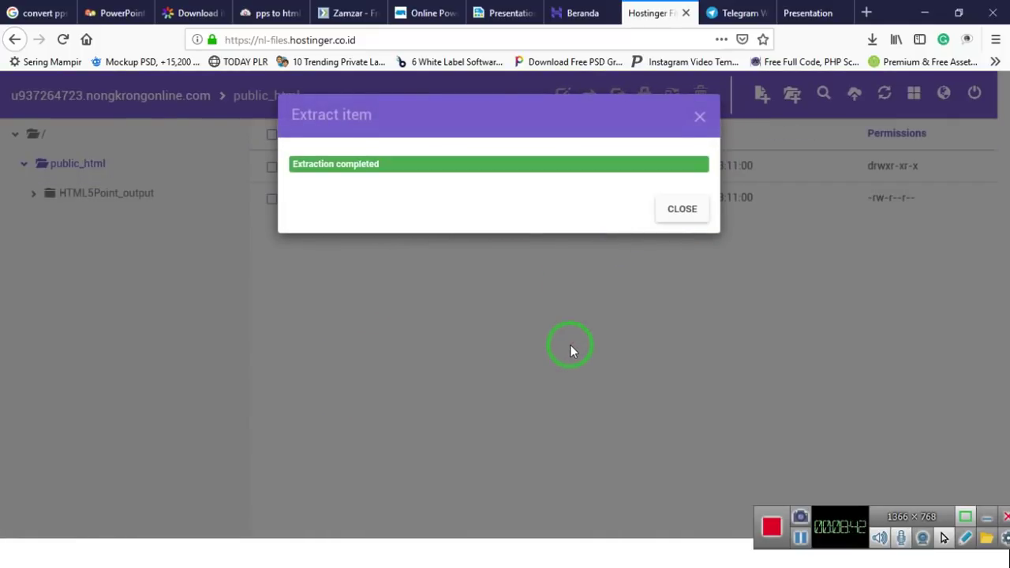
{"action": "left_click", "coordinate": [679, 209]}
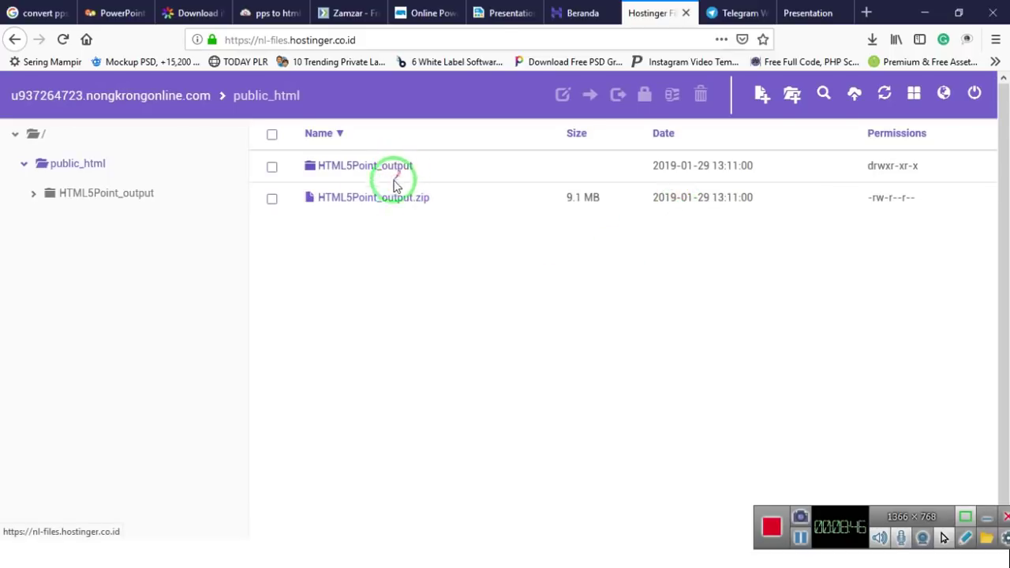
Step: Delete the HTML5Point_output.zip archive from public_html
{"action": "left_click", "coordinate": [270, 200]}
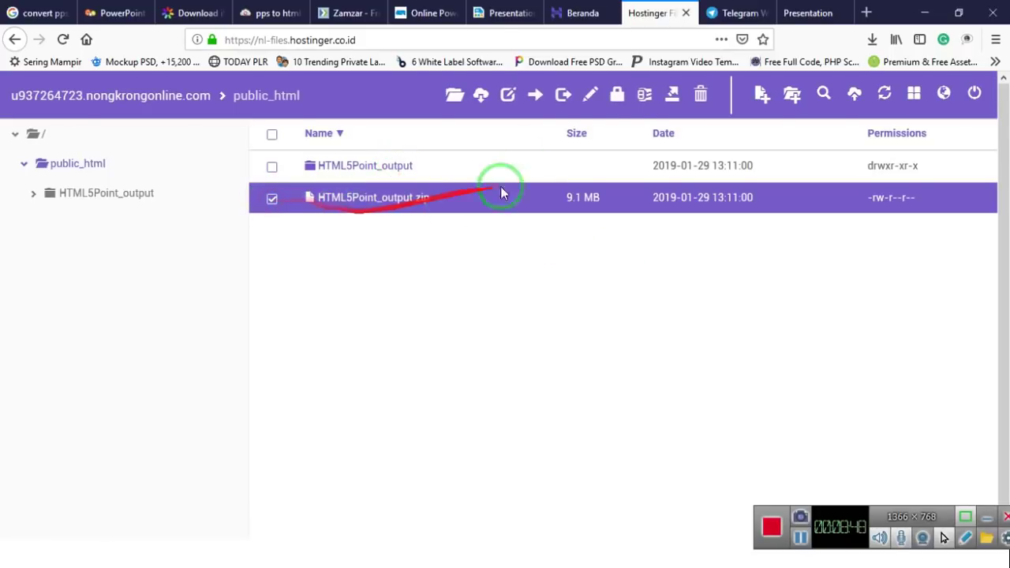
{"action": "left_click", "coordinate": [700, 97]}
{"action": "left_click", "coordinate": [675, 205]}
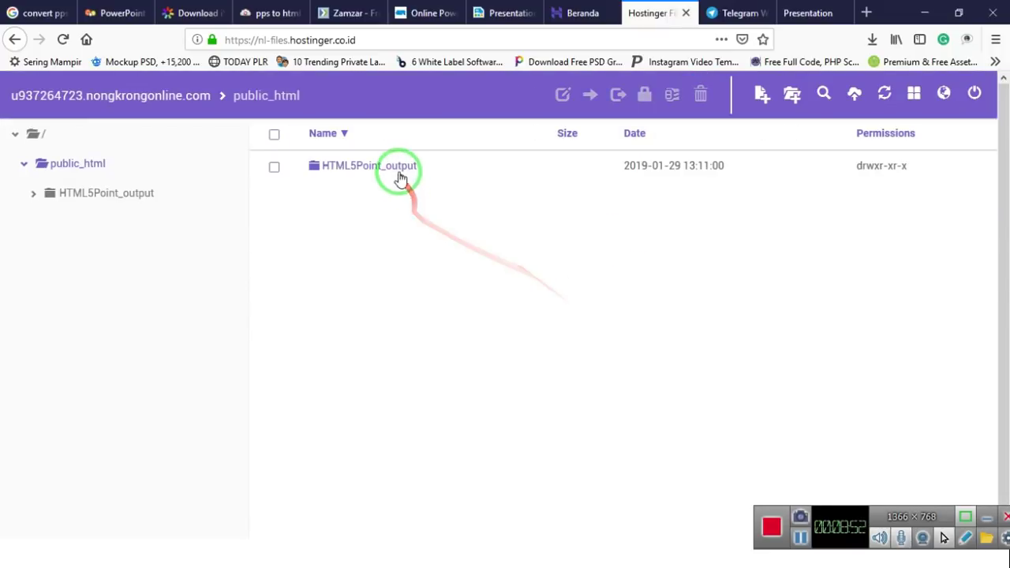
Step: Open the HTML5Point_output folder and start a Move of its index.html file
{"action": "double_click", "coordinate": [399, 172]}
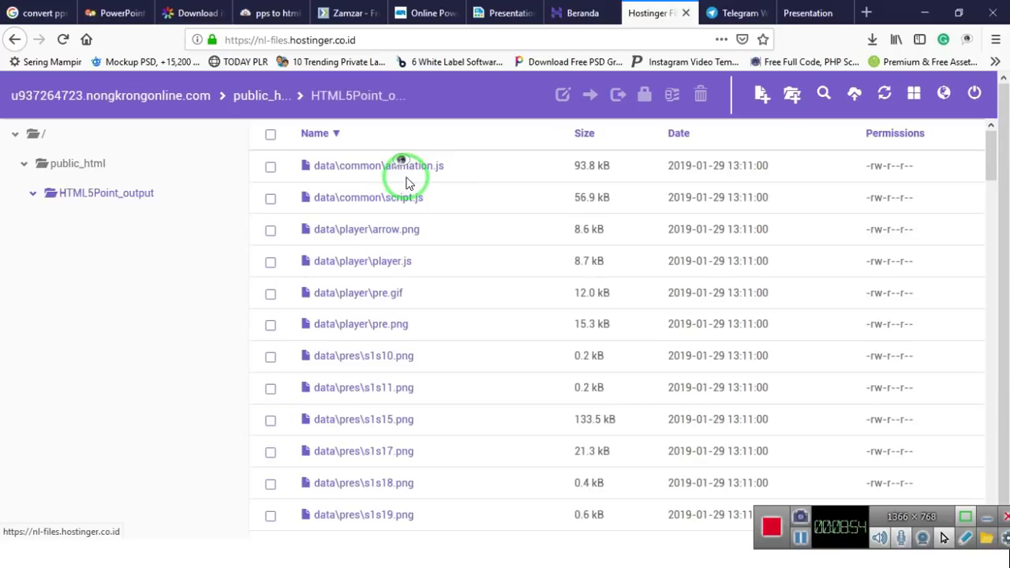
{"action": "scroll", "coordinate": [452, 215], "scroll_direction": "down", "scroll_amount": 5}
{"action": "scroll", "coordinate": [452, 214], "scroll_direction": "down", "scroll_amount": 5}
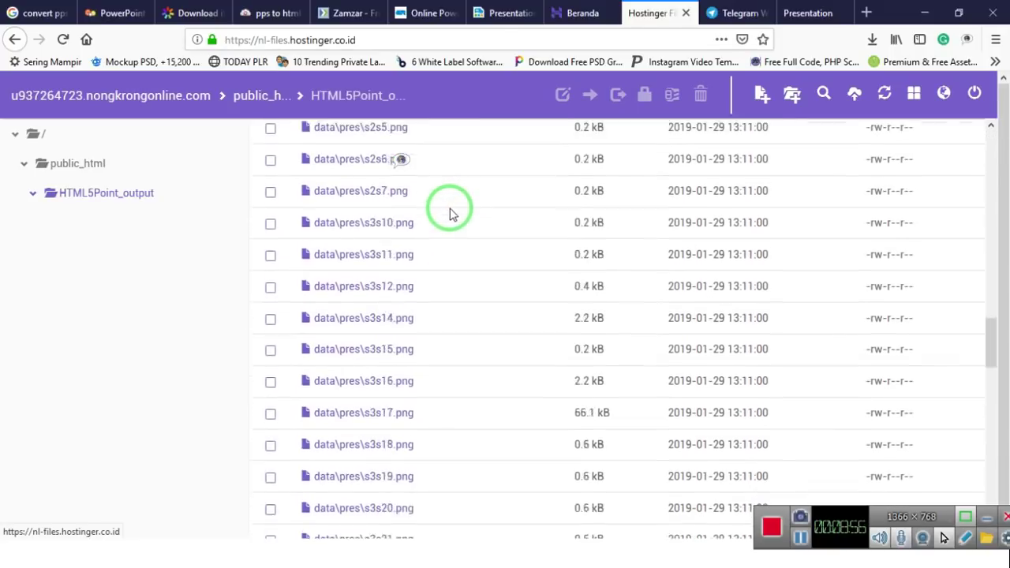
{"action": "scroll", "coordinate": [453, 215], "scroll_direction": "down", "scroll_amount": 5}
{"action": "scroll", "coordinate": [451, 213], "scroll_direction": "down", "scroll_amount": 5}
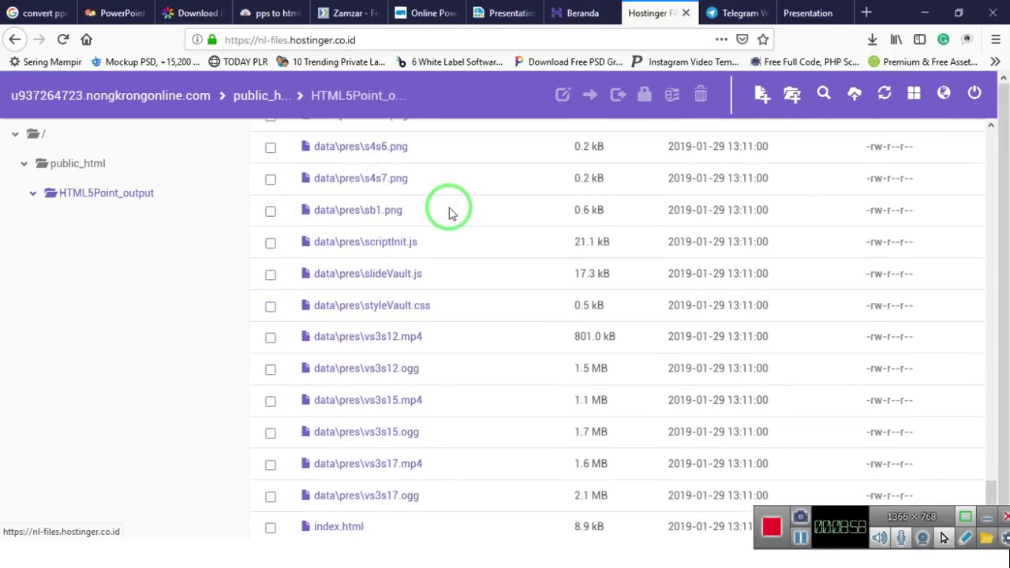
{"action": "left_click", "coordinate": [364, 529]}
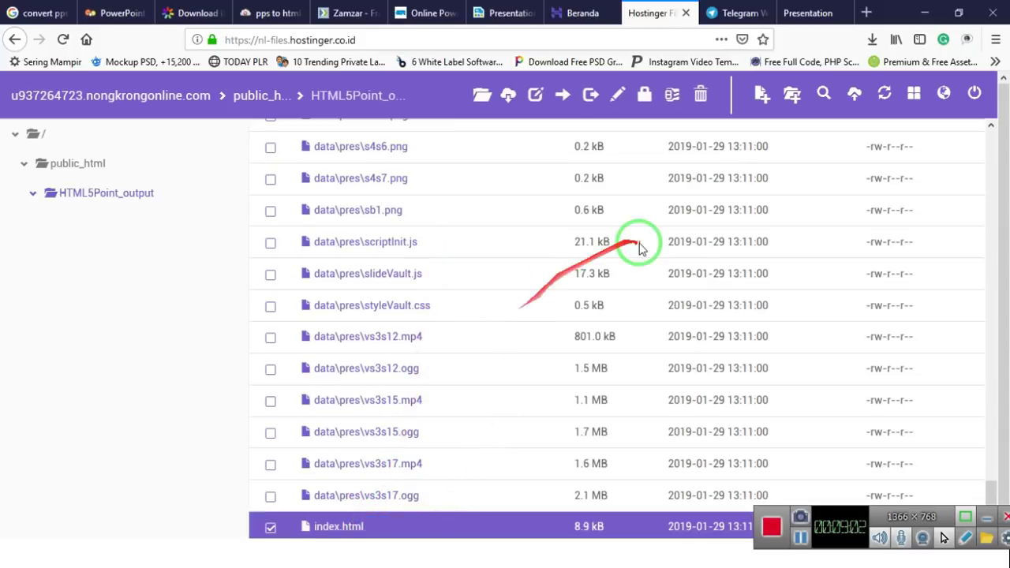
{"action": "right_click", "coordinate": [361, 530]}
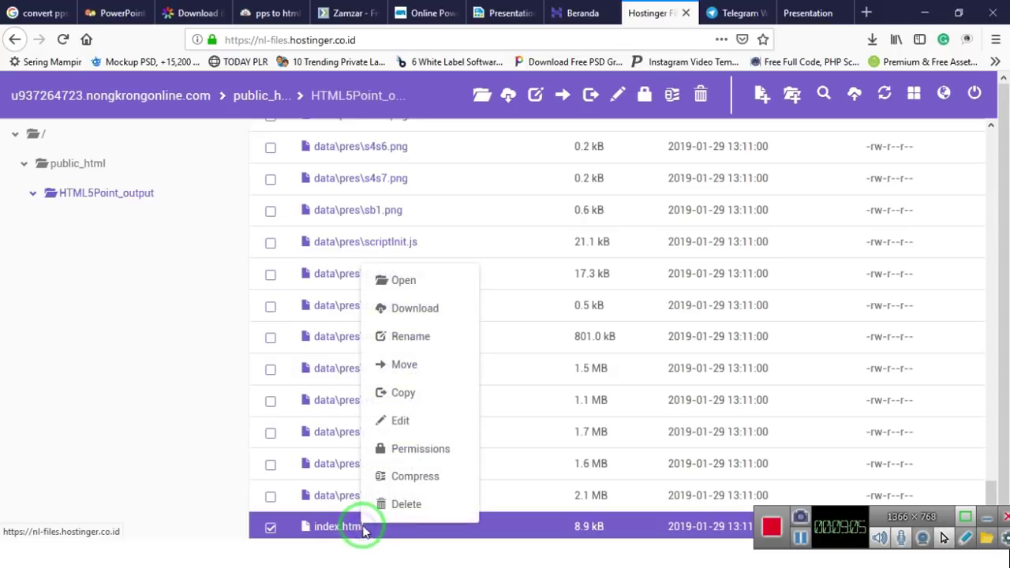
{"action": "left_click", "coordinate": [431, 364]}
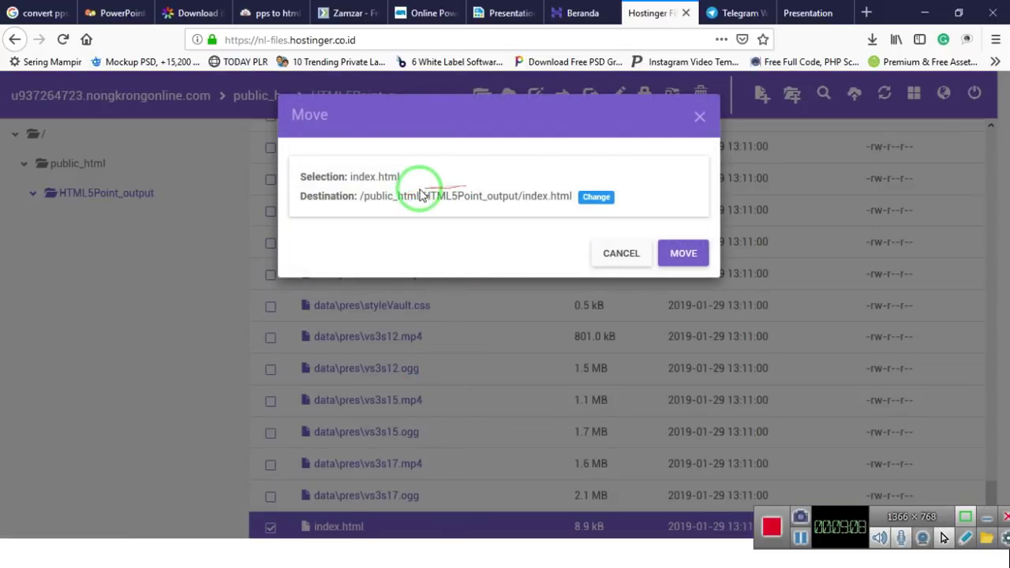
Step: Set public_html as the destination, move index.html there, and return to public_html
{"action": "left_click", "coordinate": [597, 197]}
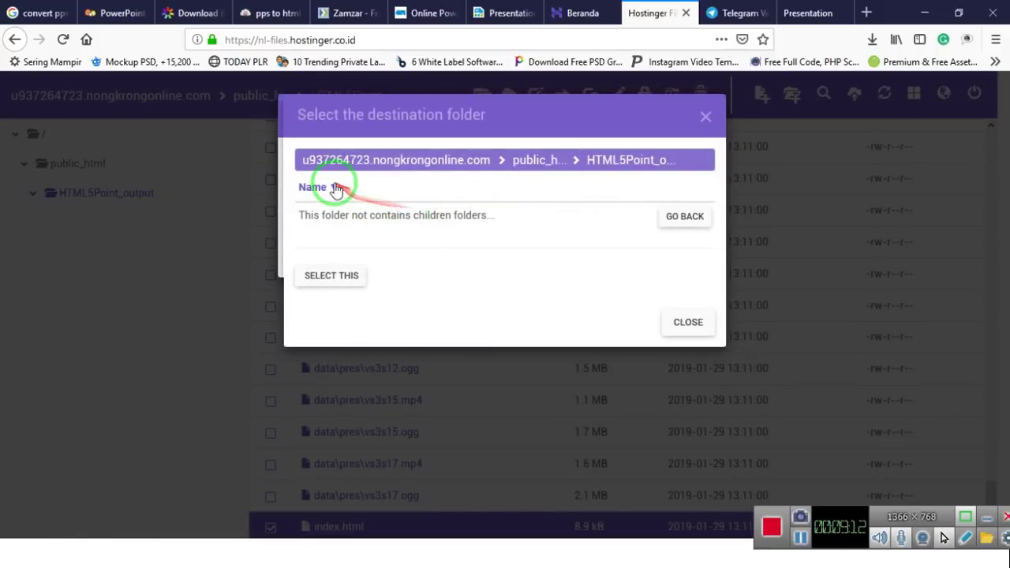
{"action": "left_click", "coordinate": [683, 221]}
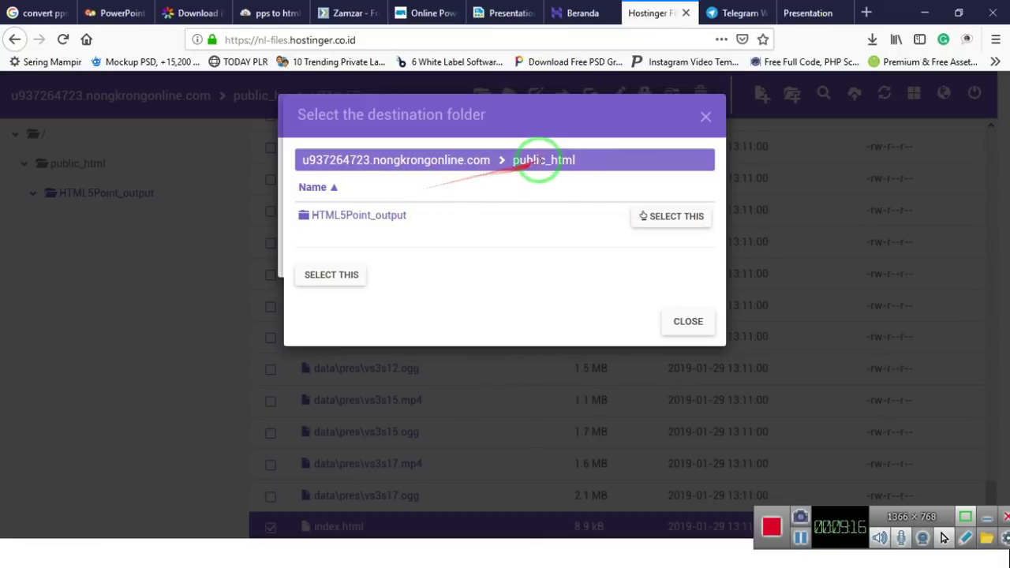
{"action": "left_click", "coordinate": [468, 165]}
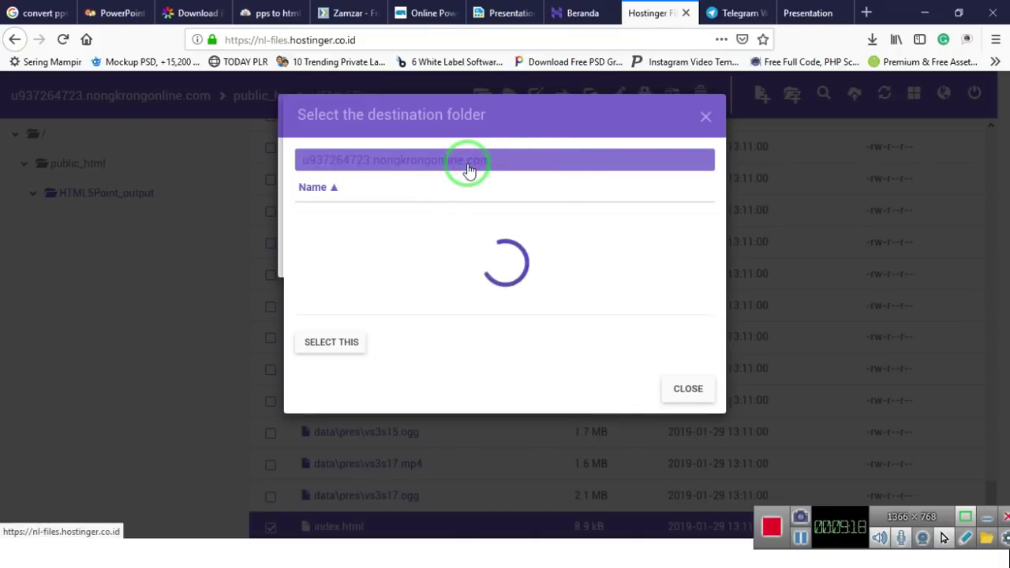
{"action": "left_click", "coordinate": [357, 214]}
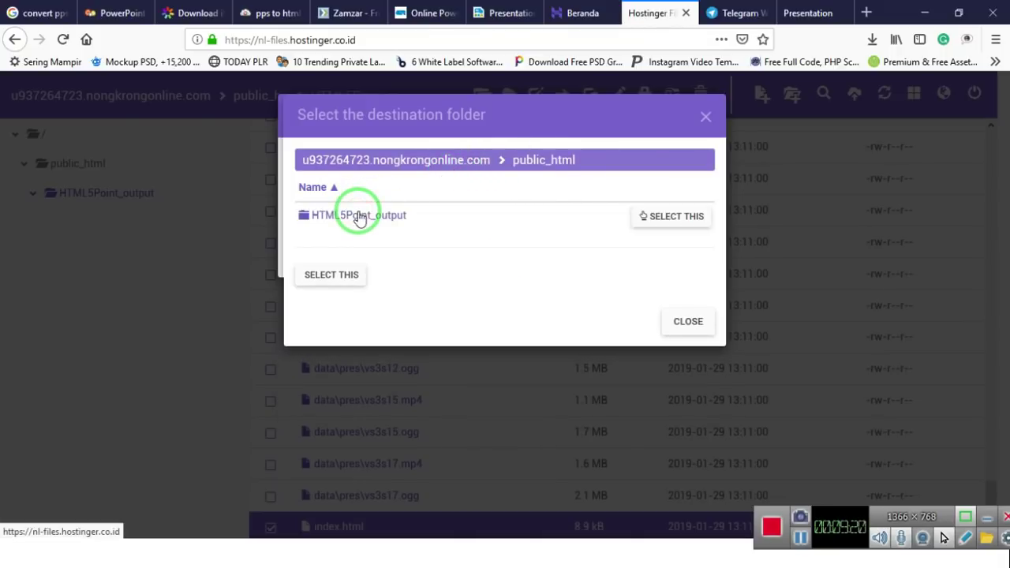
{"action": "left_click", "coordinate": [347, 275]}
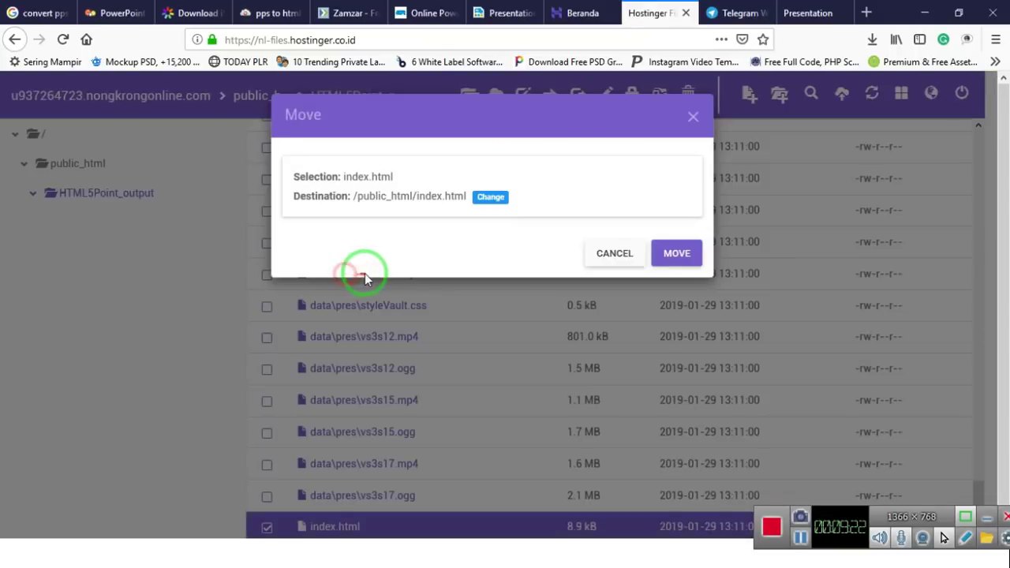
{"action": "left_click", "coordinate": [673, 253]}
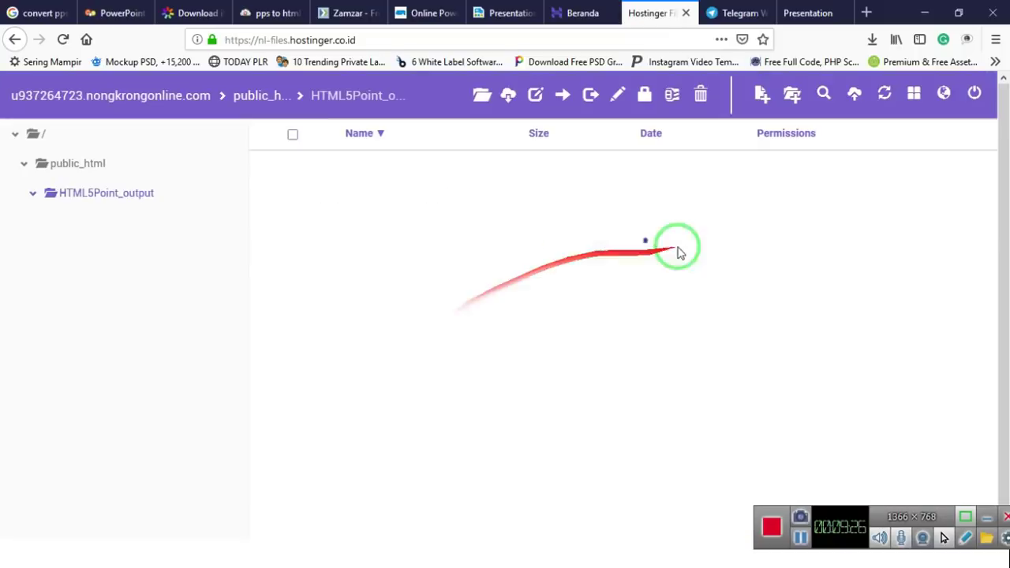
{"action": "left_click", "coordinate": [115, 165]}
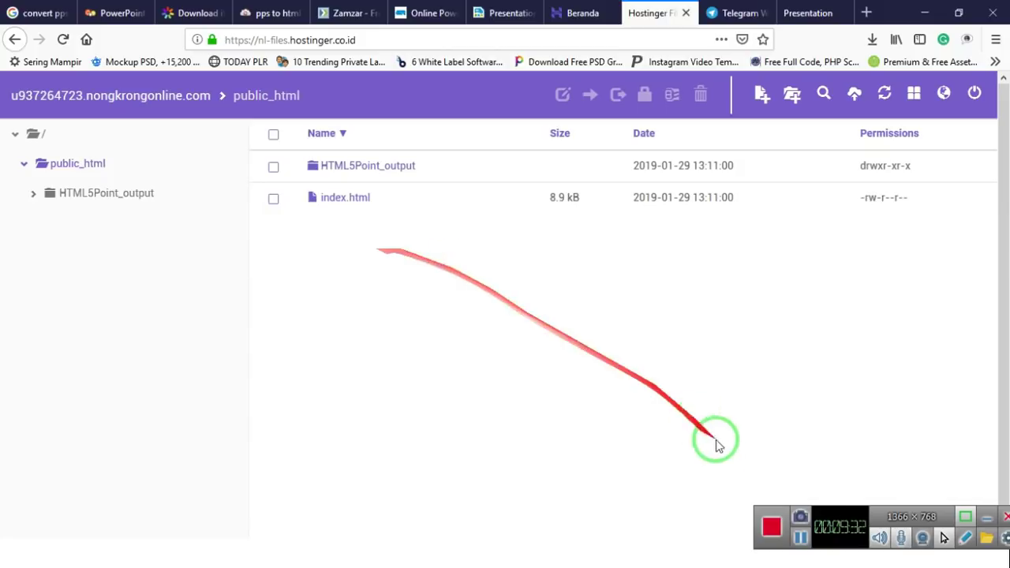
Step: Check that public_html now lists the data folder beside index.html (8.9 kB)
{"action": "left_click", "coordinate": [802, 543]}
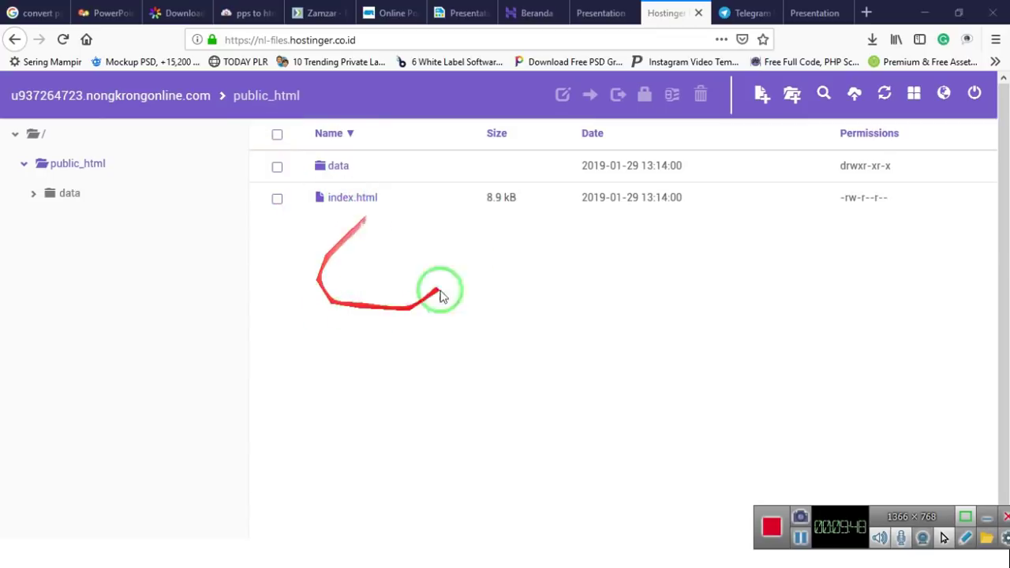
Step: Open the live nongkrongonline.com site and advance through the Galery to the Video slide
{"action": "left_click", "coordinate": [533, 12]}
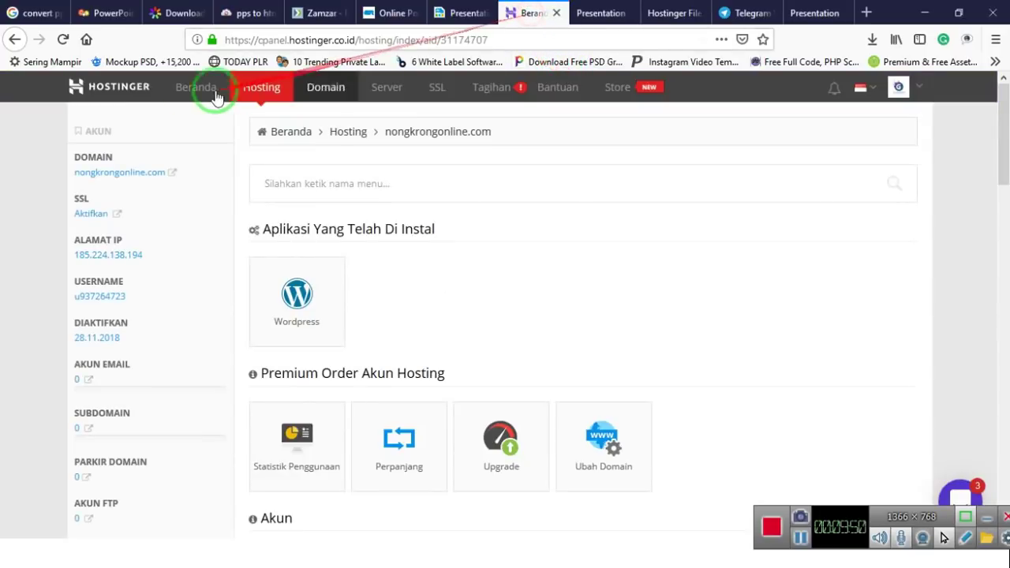
{"action": "left_click", "coordinate": [142, 173]}
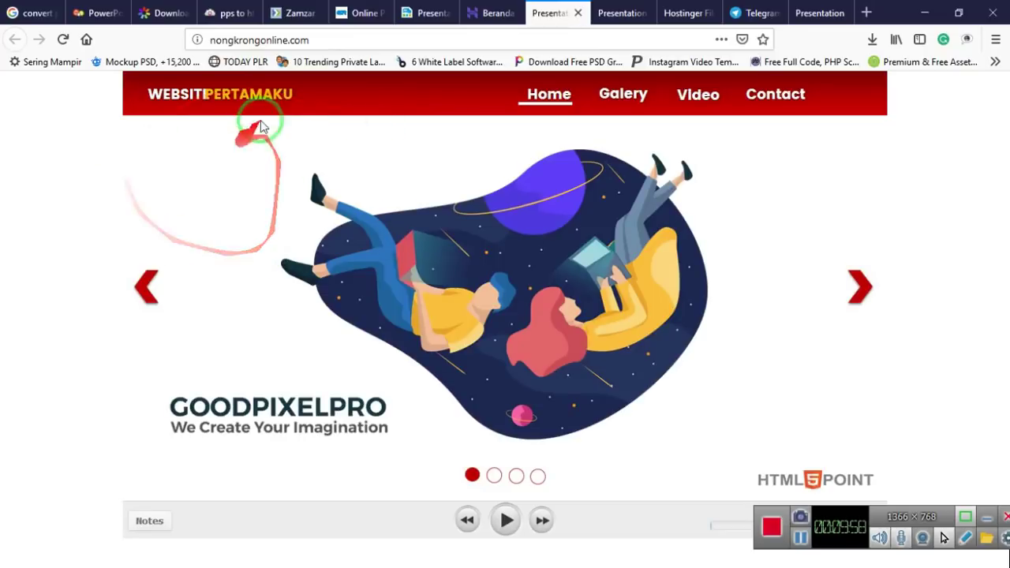
{"action": "left_click", "coordinate": [875, 290]}
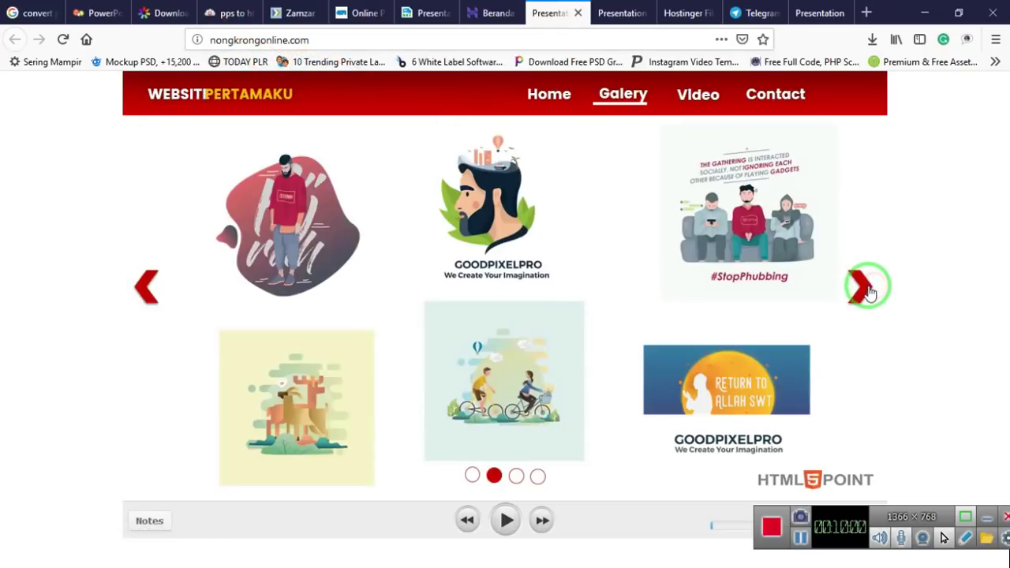
{"action": "left_click", "coordinate": [874, 291]}
Step: Play both videos on the Video slide, then visit Contact and return Home
{"action": "left_click", "coordinate": [439, 257]}
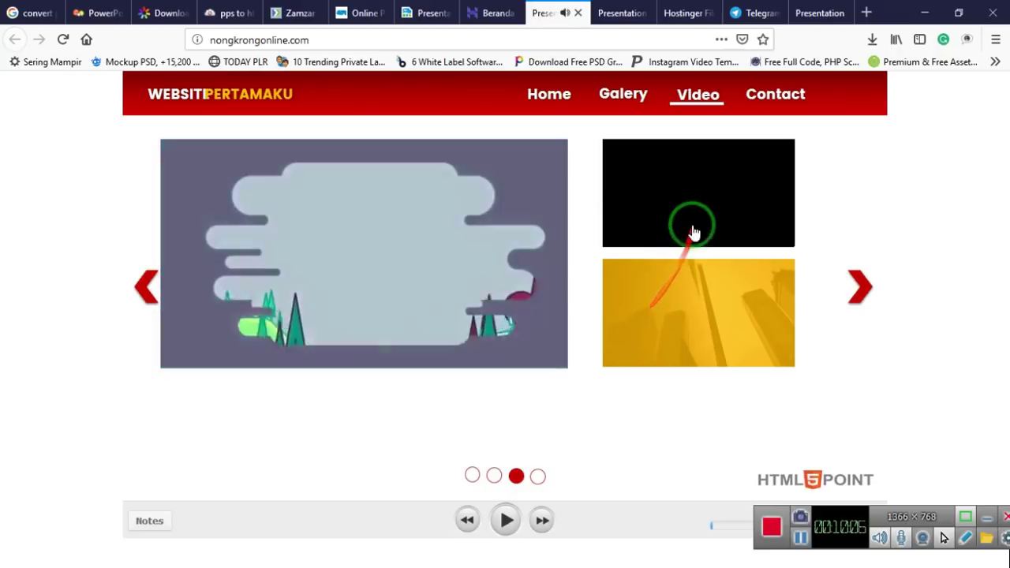
{"action": "left_click", "coordinate": [699, 219]}
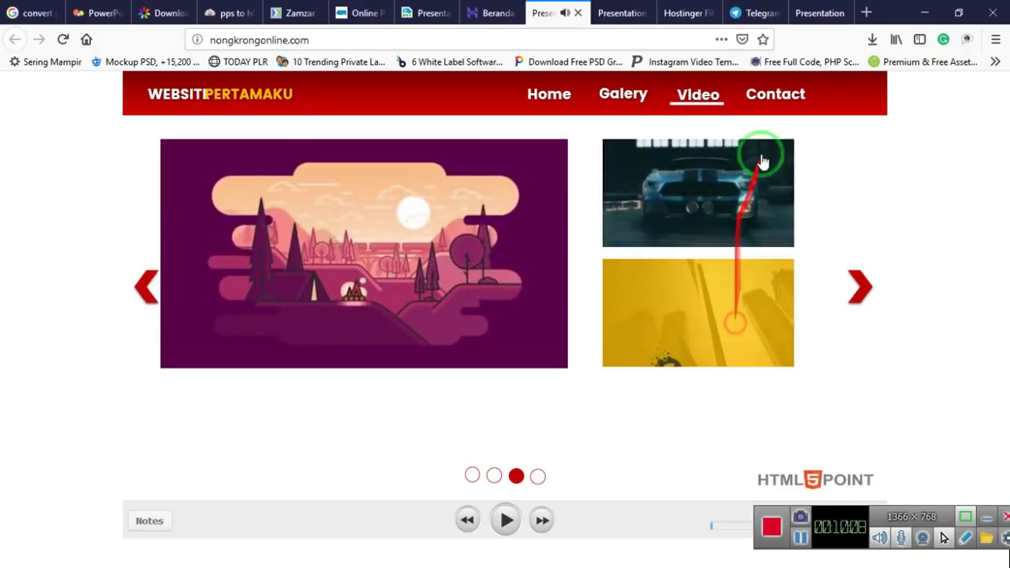
{"action": "left_click", "coordinate": [781, 95]}
{"action": "left_click", "coordinate": [561, 104]}
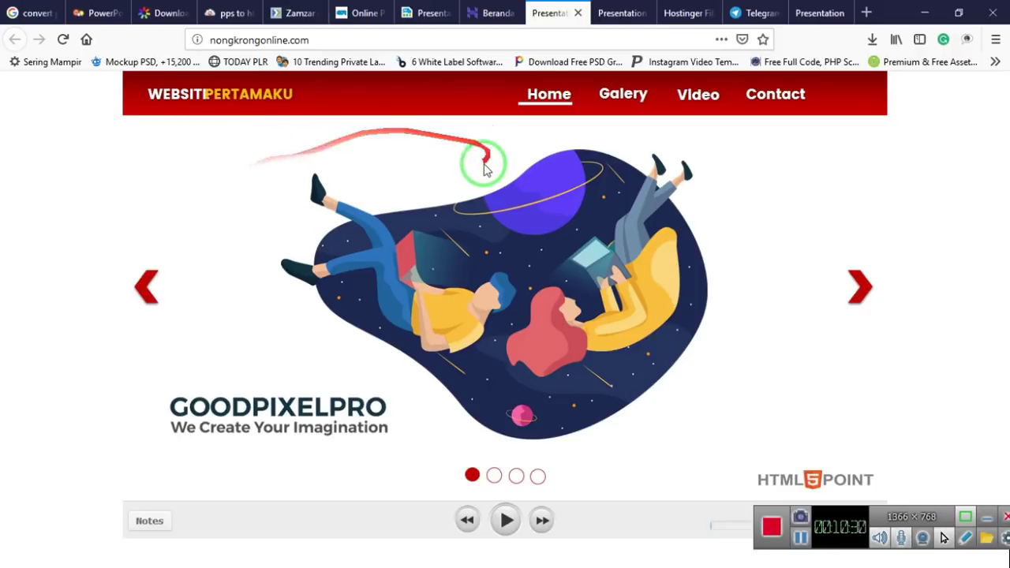
{"action": "left_click", "coordinate": [99, 13]}
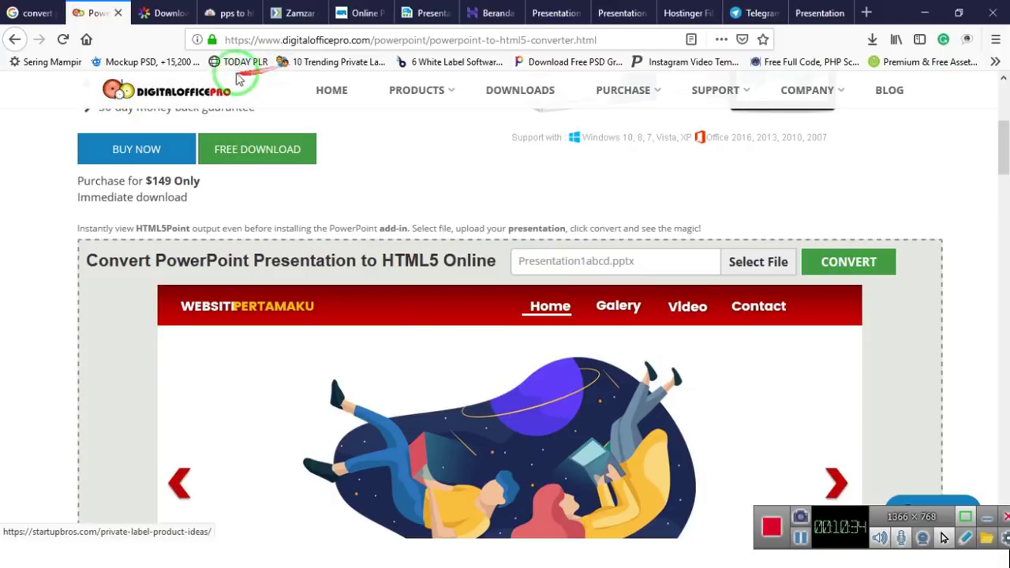
{"action": "left_click", "coordinate": [159, 22]}
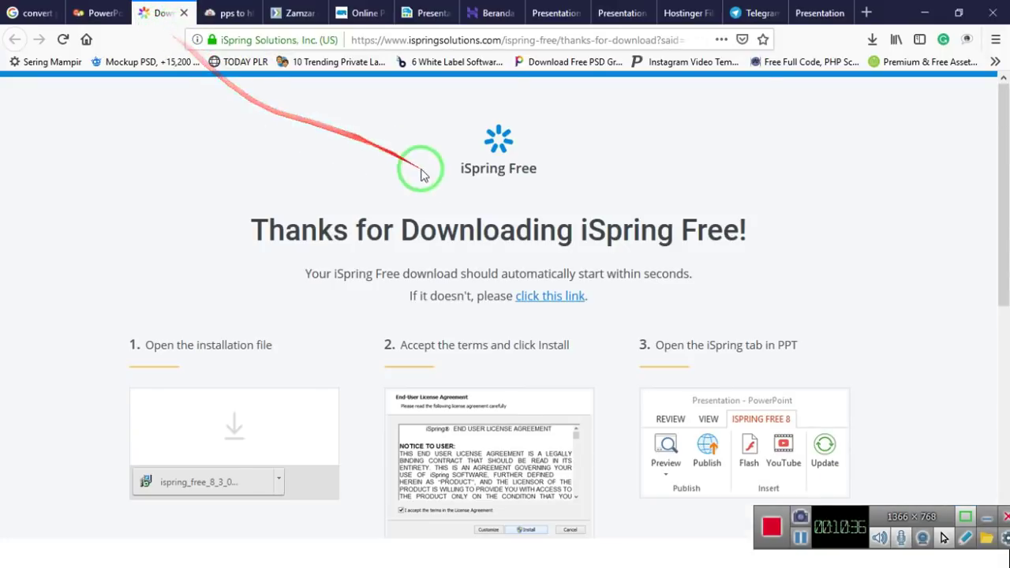
{"action": "left_click", "coordinate": [228, 13]}
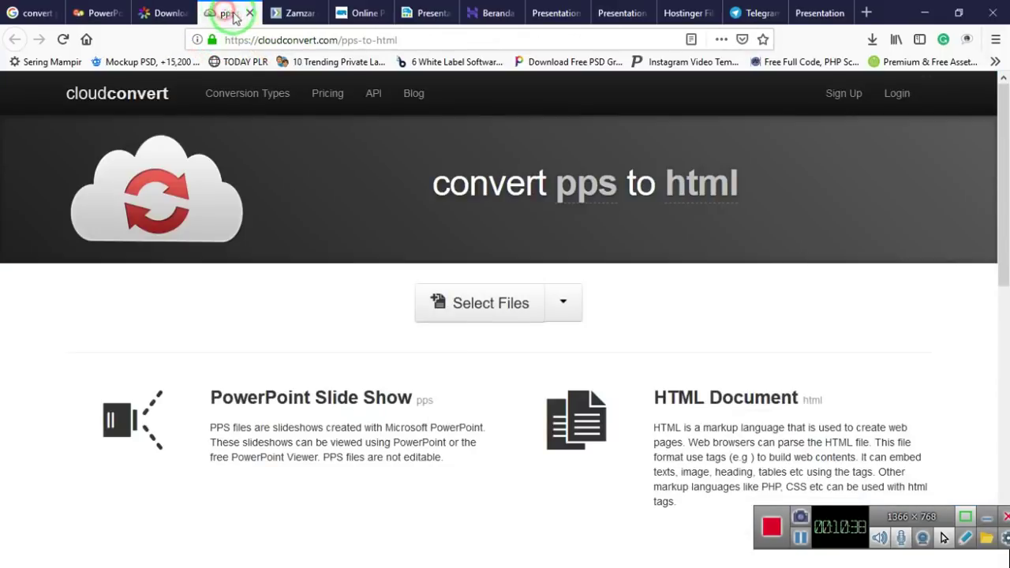
{"action": "left_click", "coordinate": [105, 14]}
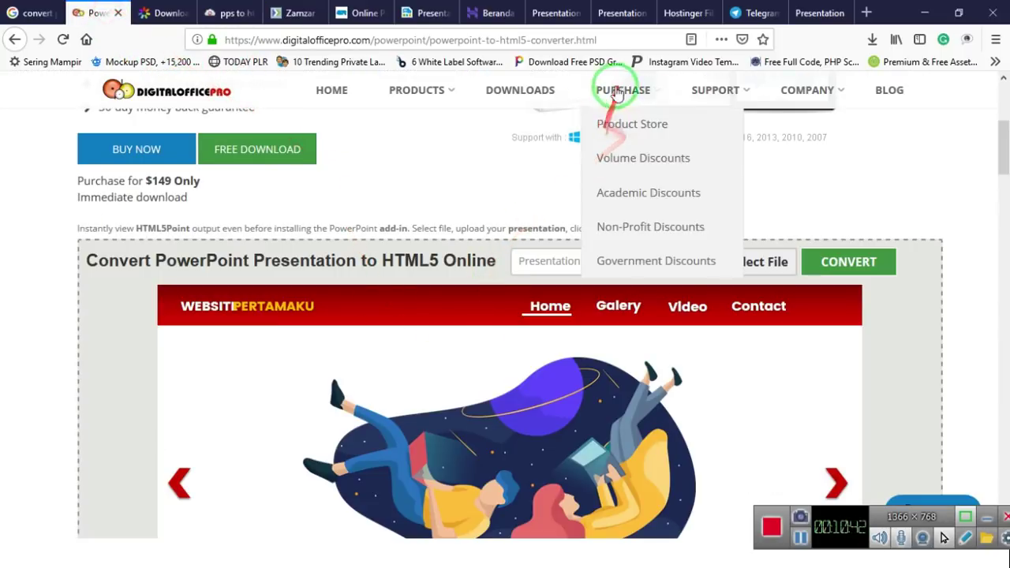
{"action": "left_click", "coordinate": [495, 12]}
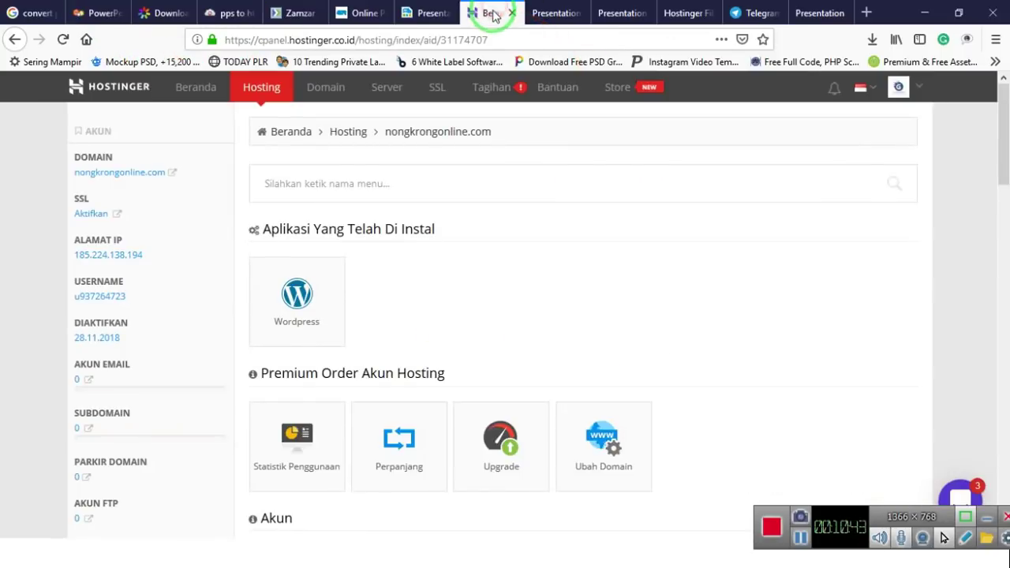
{"action": "left_click", "coordinate": [551, 13]}
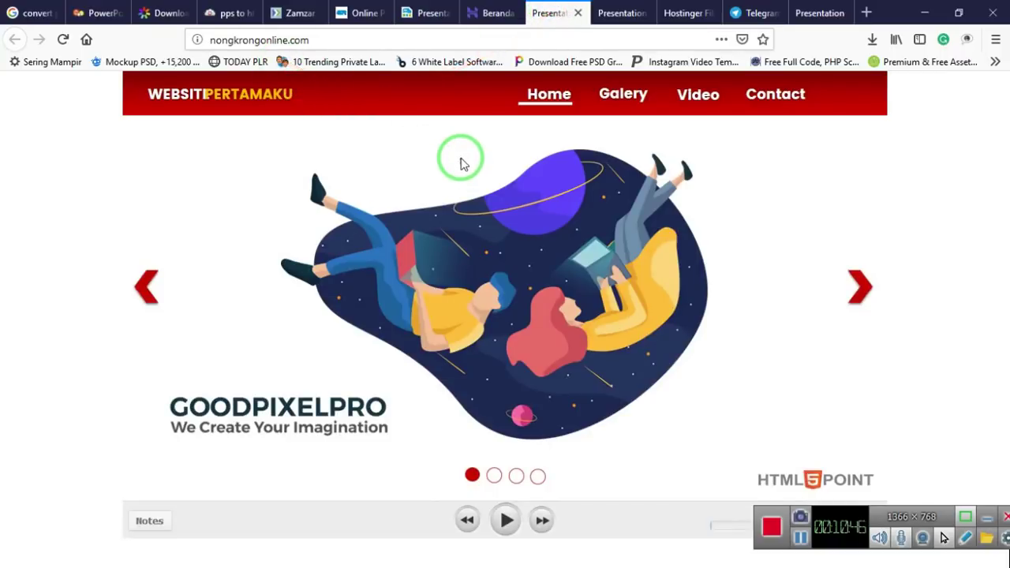